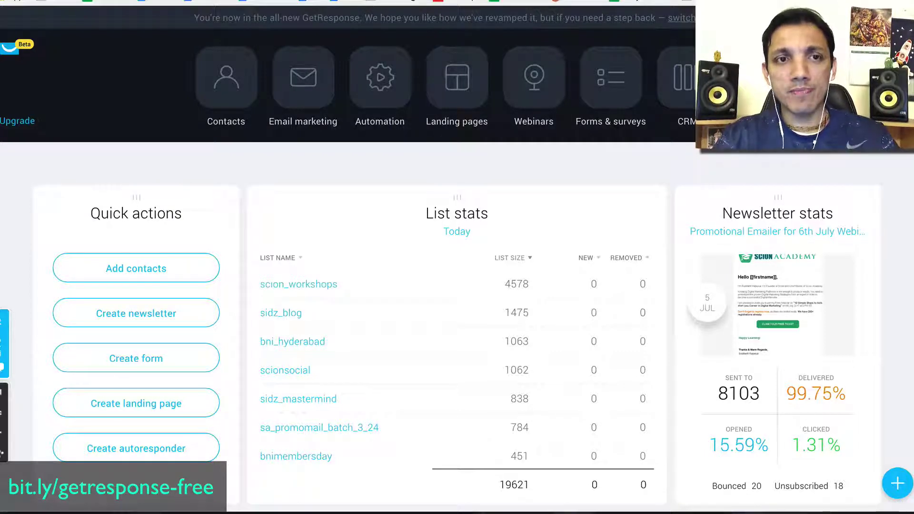
Switch to the pricing page window and keep the Email plan at 1,000 contacts.
key(ctrl+Up)
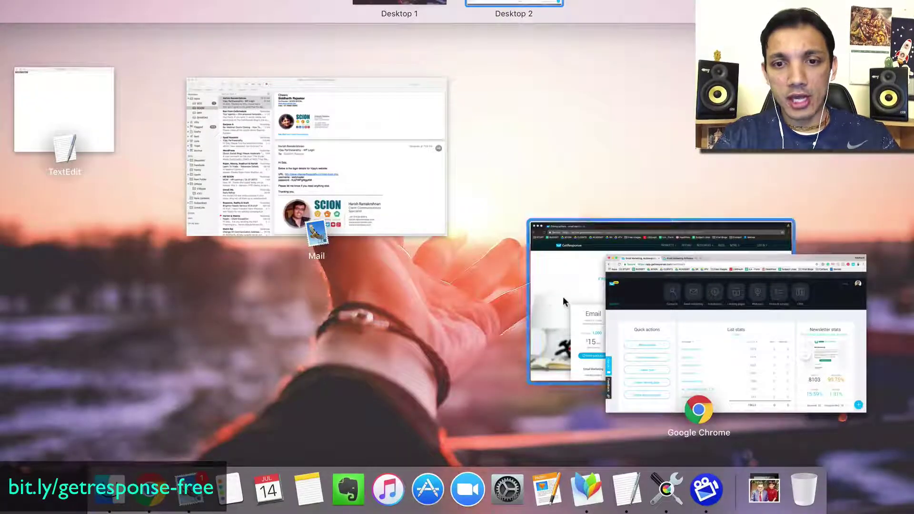
click(563, 296)
scroll(495, 250, down, 3)
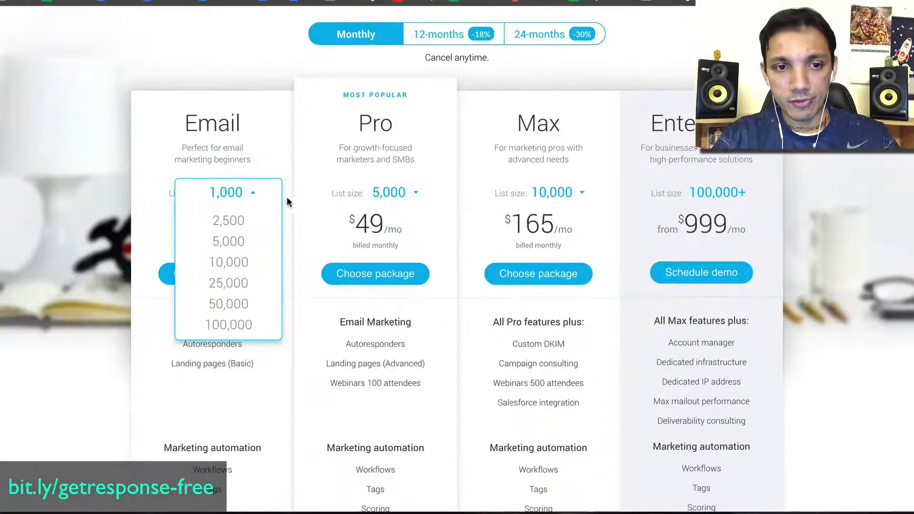
click(253, 193)
scroll(245, 213, down, 1)
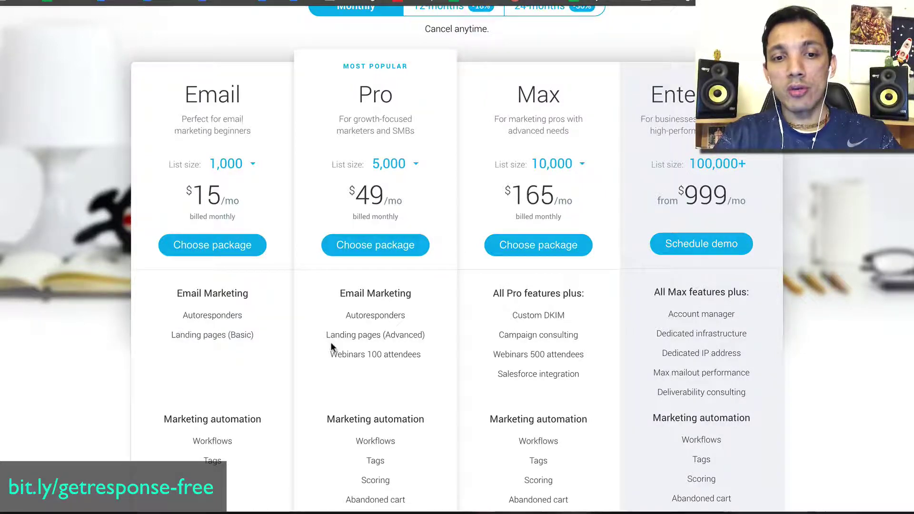
Check the Pro plan's list size options, leaving it at 5,000 contacts, and return to the top.
drag(331, 352, 384, 354)
scroll(376, 333, down, 3)
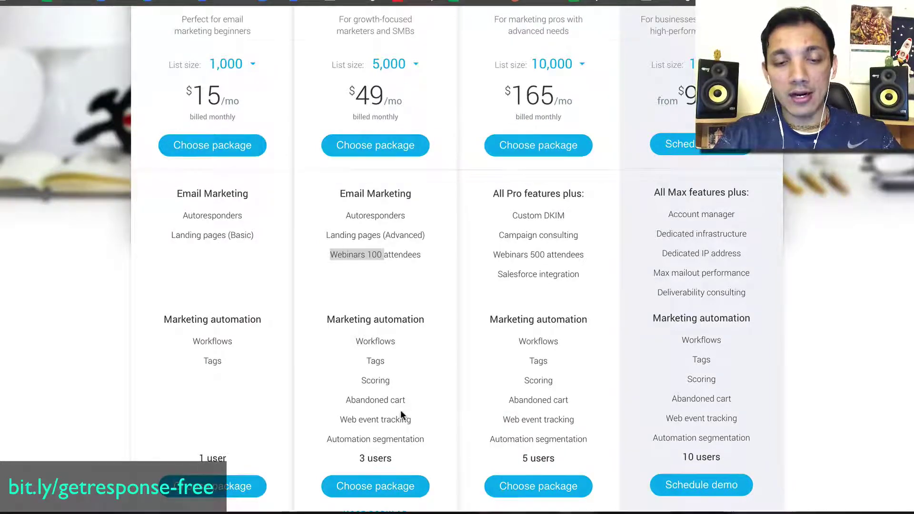
scroll(401, 410, down, 3)
scroll(400, 412, up, 6)
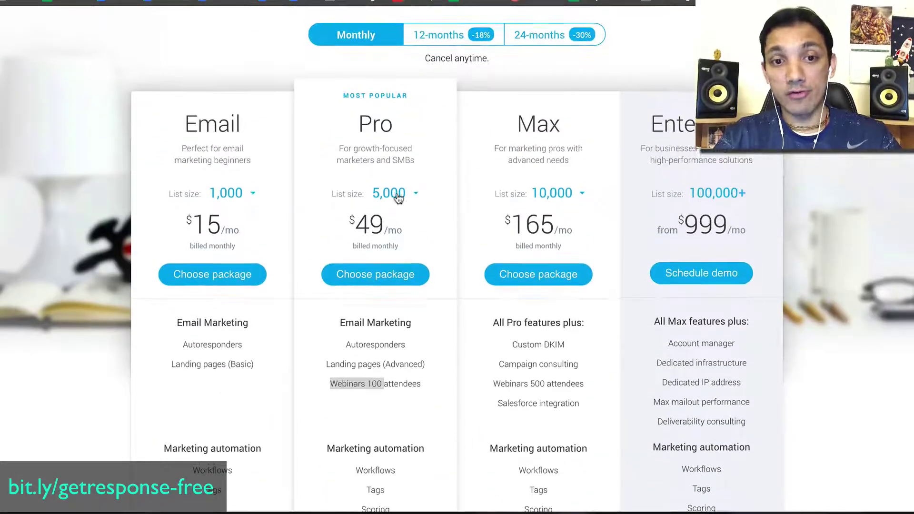
click(399, 196)
click(405, 197)
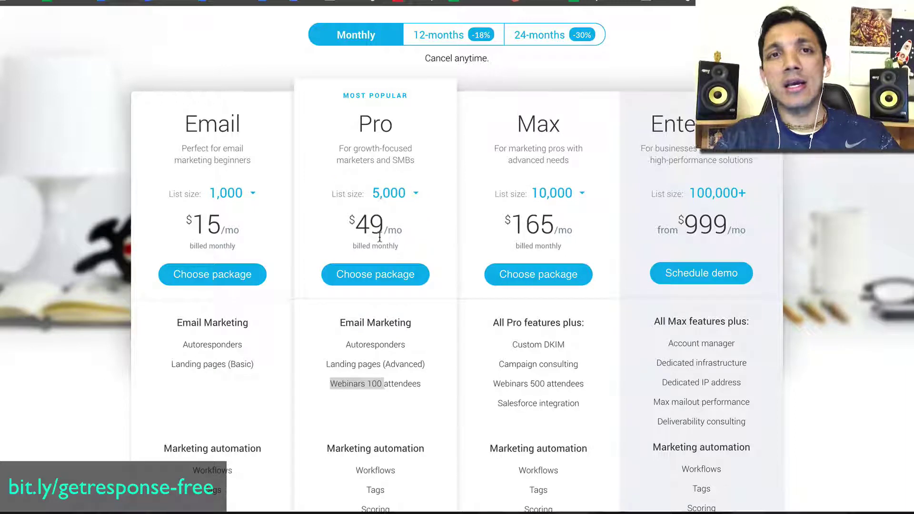
scroll(380, 236, up, 2)
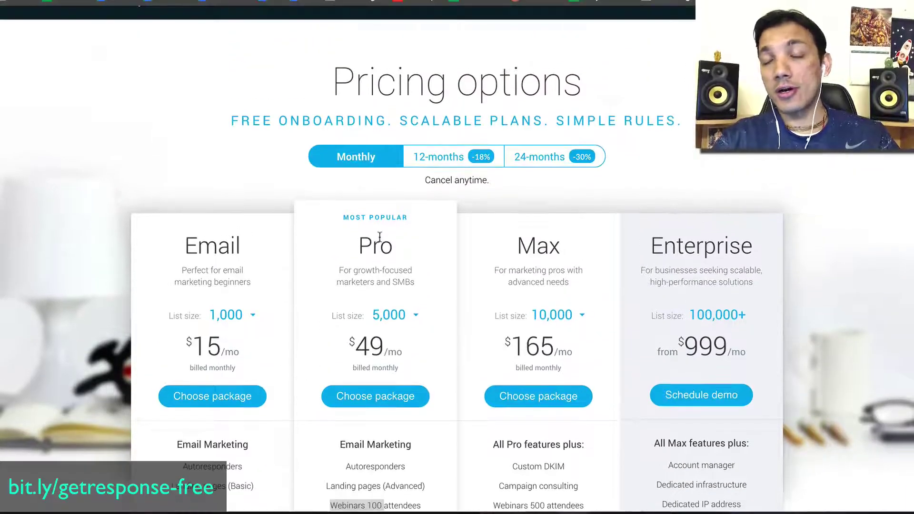
scroll(379, 237, up, 1)
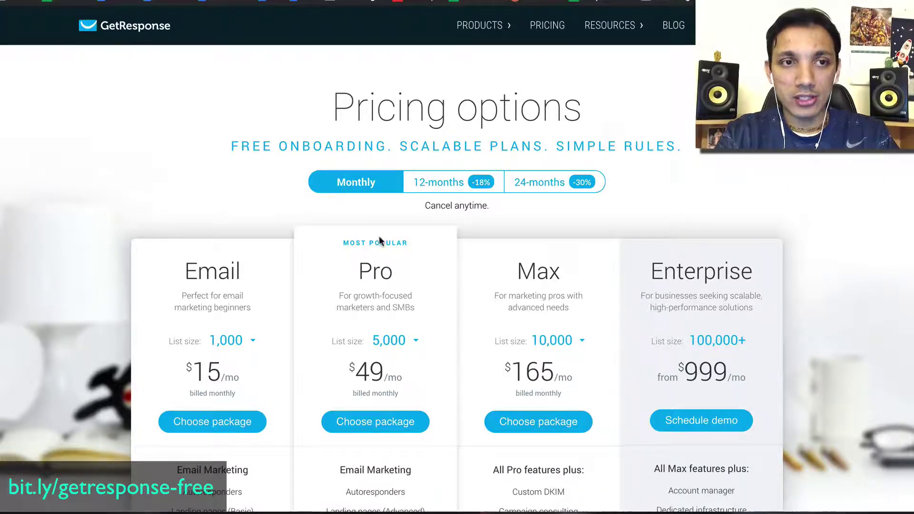
key(ctrl+Up)
Back on the dashboard, review the List stats totalling 19621 contacts, then go to Contacts.
click(540, 257)
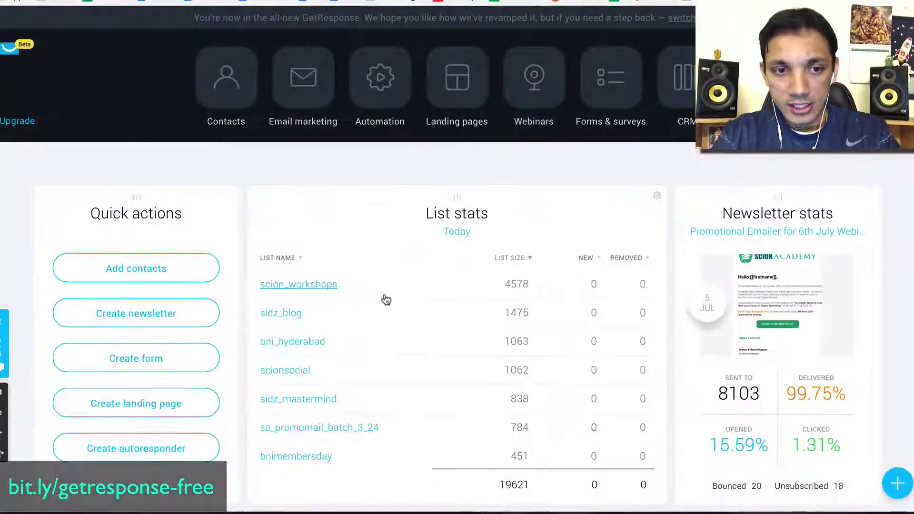
scroll(783, 154, down, 1)
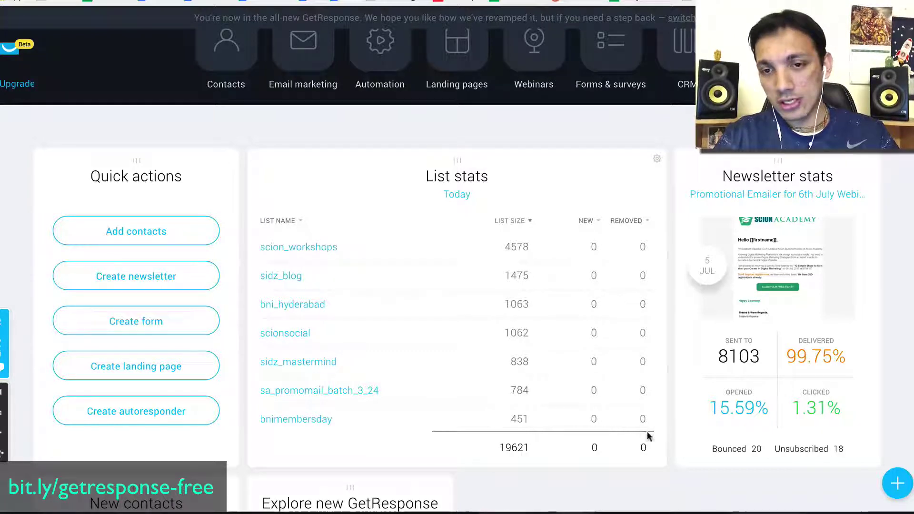
scroll(530, 282, down, 1)
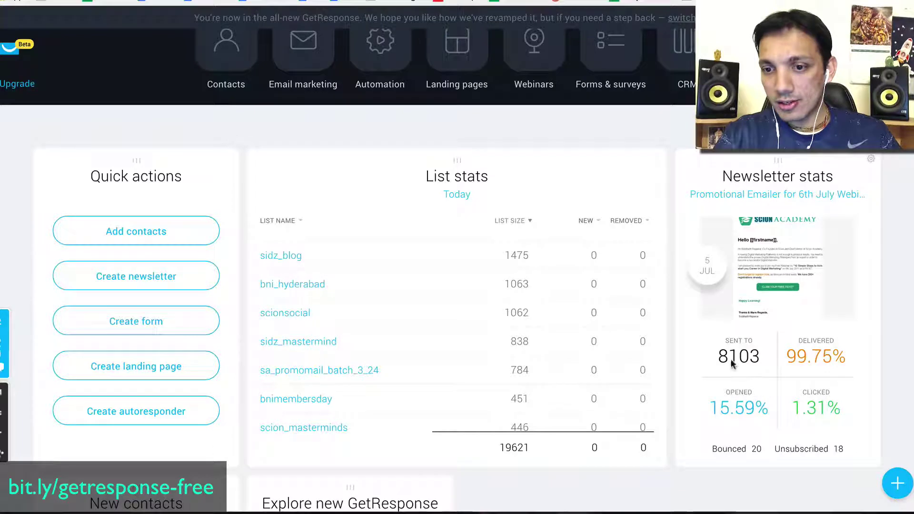
mouse_move(805, 357)
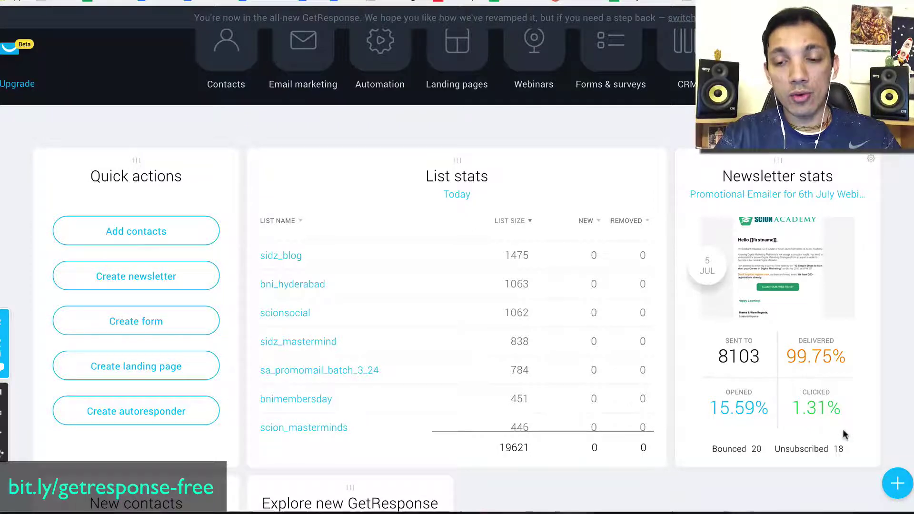
scroll(856, 422, down, 2)
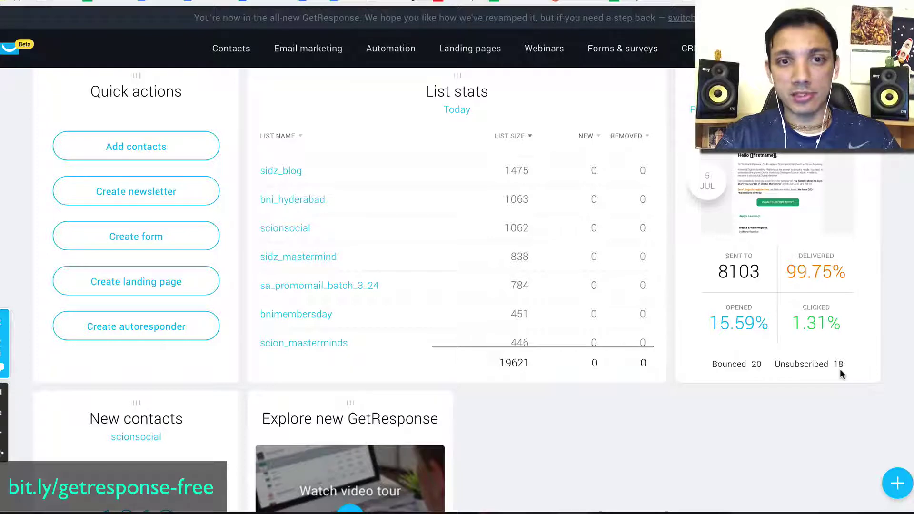
scroll(684, 307, down, 7)
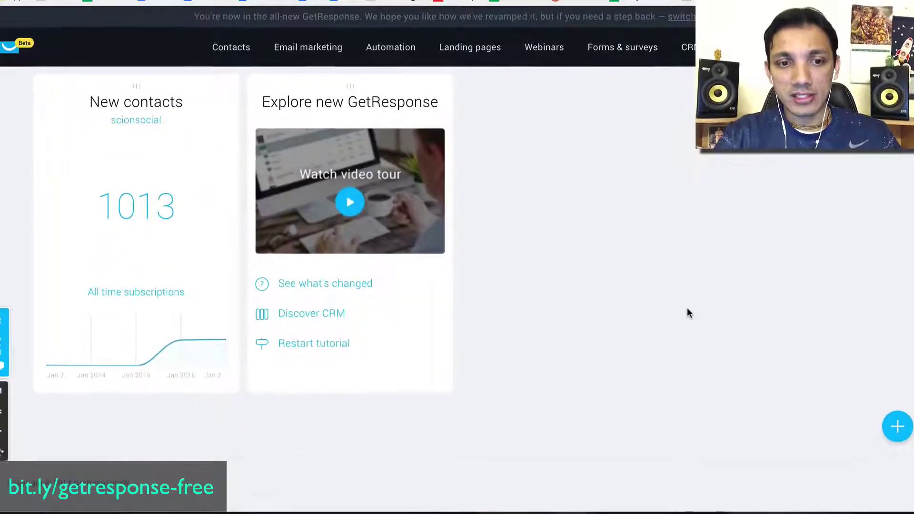
scroll(521, 379, up, 9)
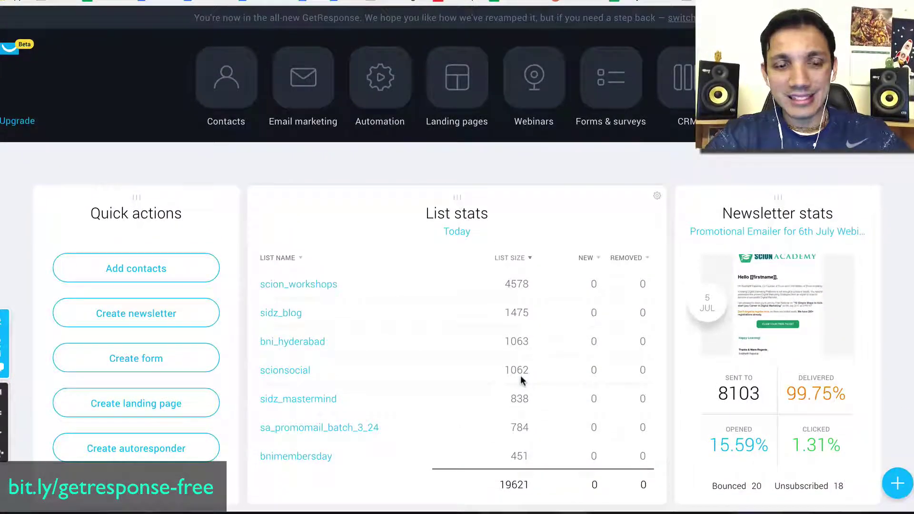
scroll(520, 378, down, 1)
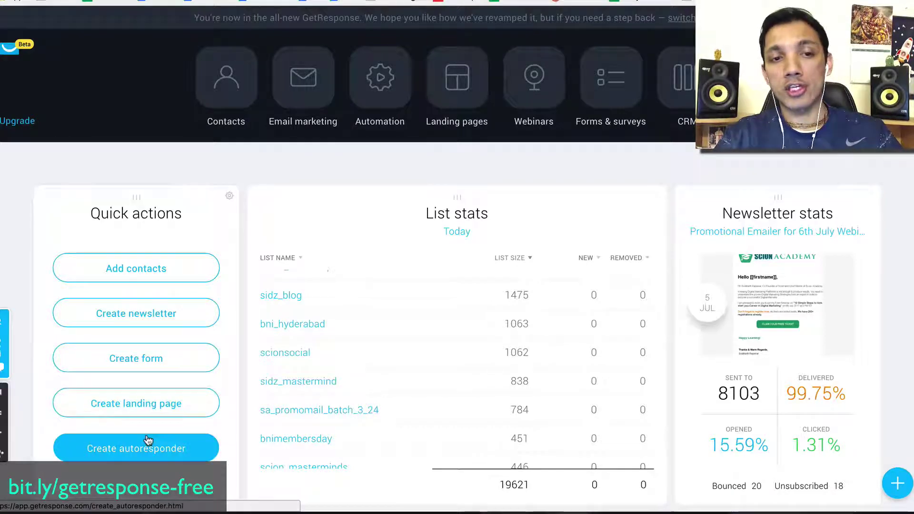
click(227, 97)
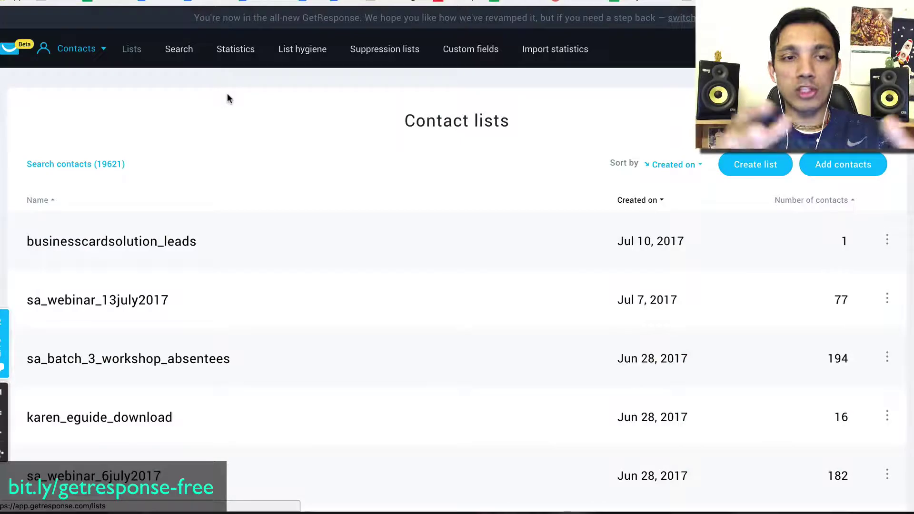
scroll(605, 162, down, 10)
scroll(605, 163, down, 1)
scroll(605, 163, up, 3)
scroll(605, 163, down, 3)
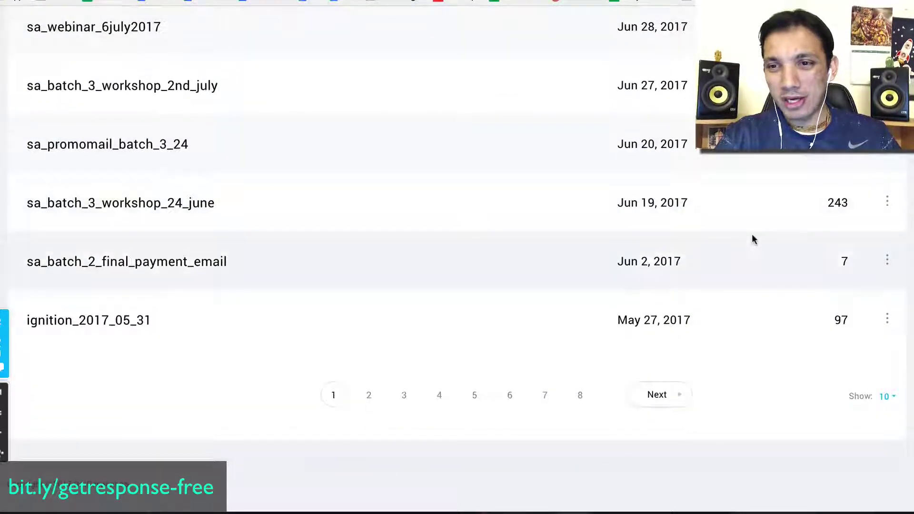
scroll(752, 233, up, 5)
scroll(773, 216, up, 5)
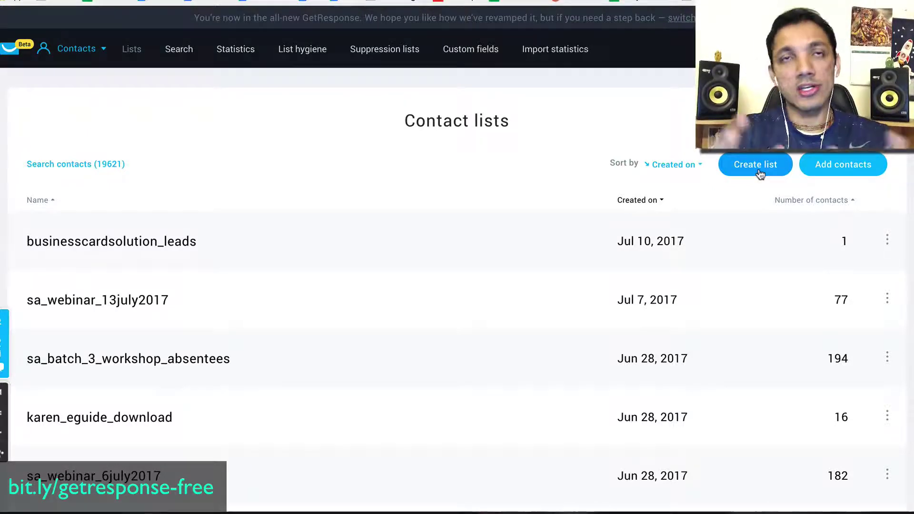
Begin adding contacts via 'Upload a file…' with the Only add new option selected.
click(846, 177)
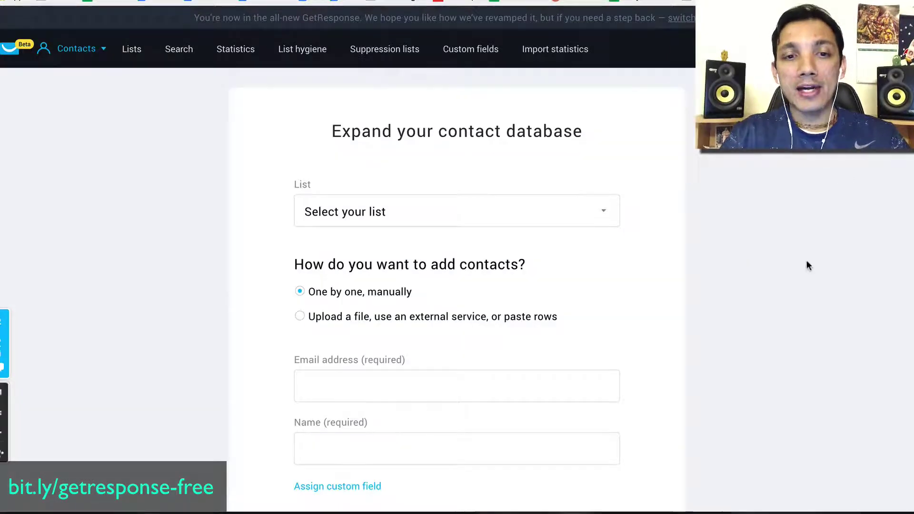
right_click(449, 298)
click(383, 333)
scroll(431, 361, down, 3)
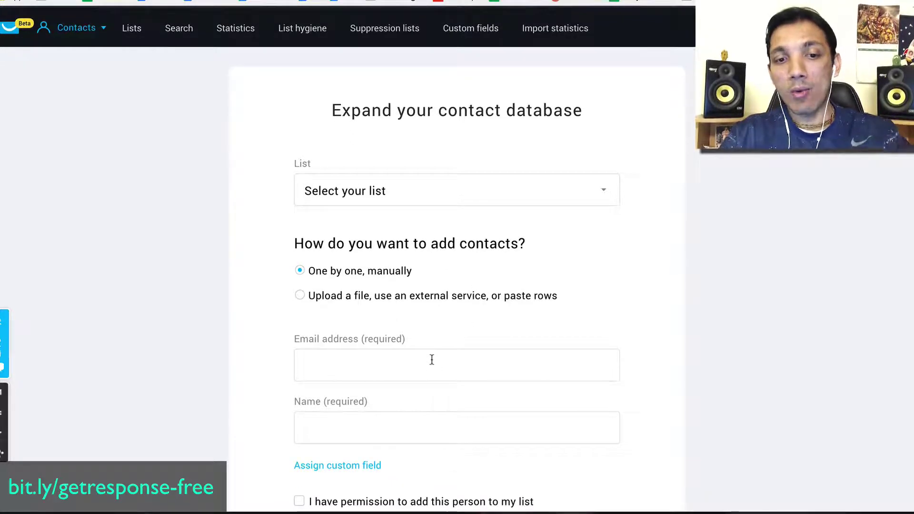
click(373, 174)
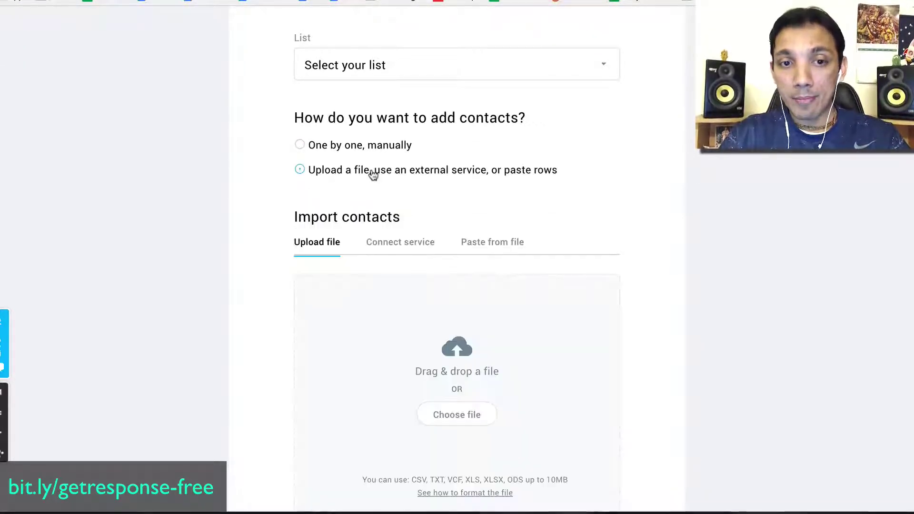
scroll(519, 390, down, 5)
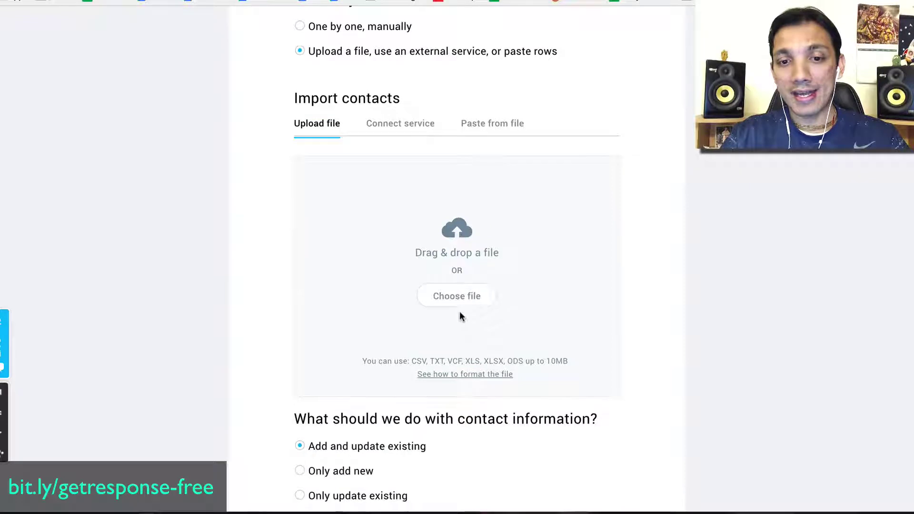
scroll(457, 300, down, 1)
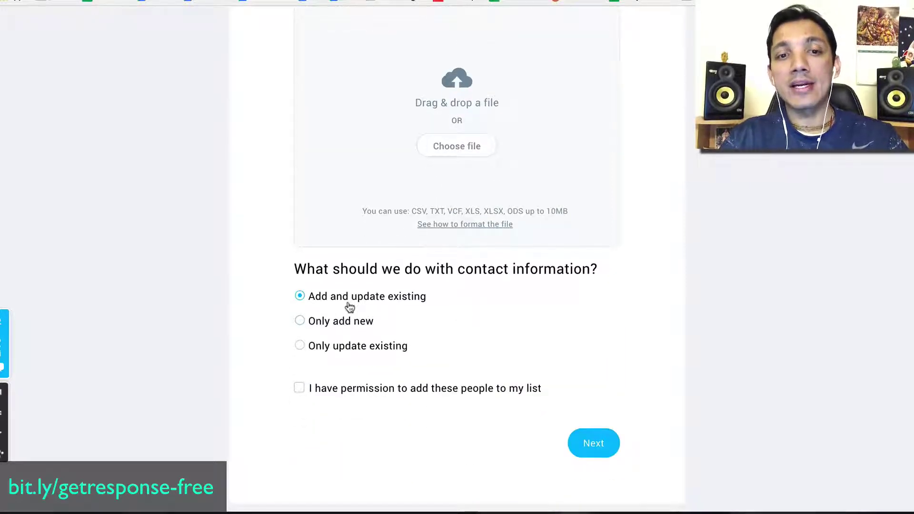
click(354, 327)
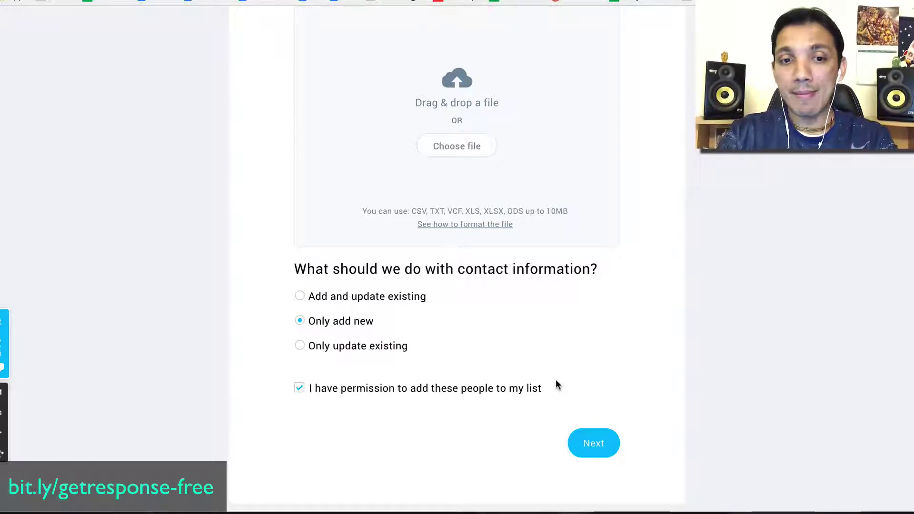
scroll(556, 381, up, 10)
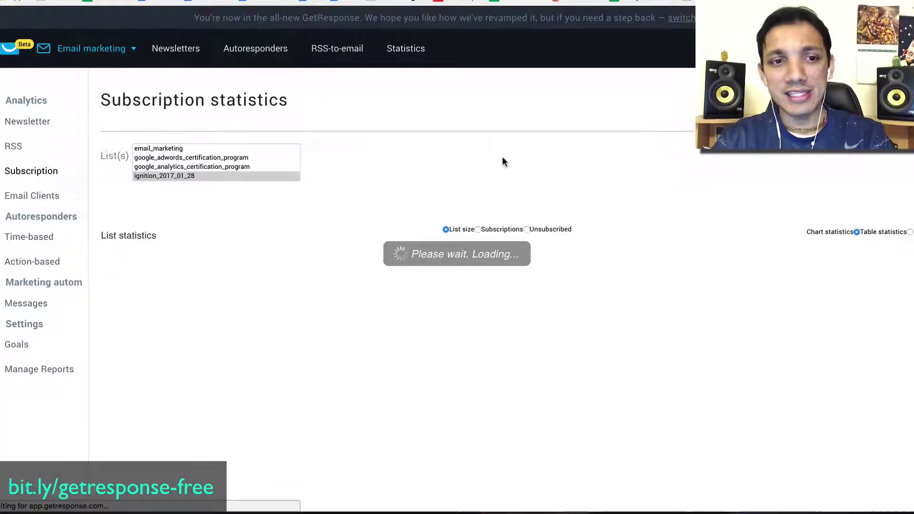
Show the subscription statistics for all mailing lists.
scroll(739, 219, down, 1)
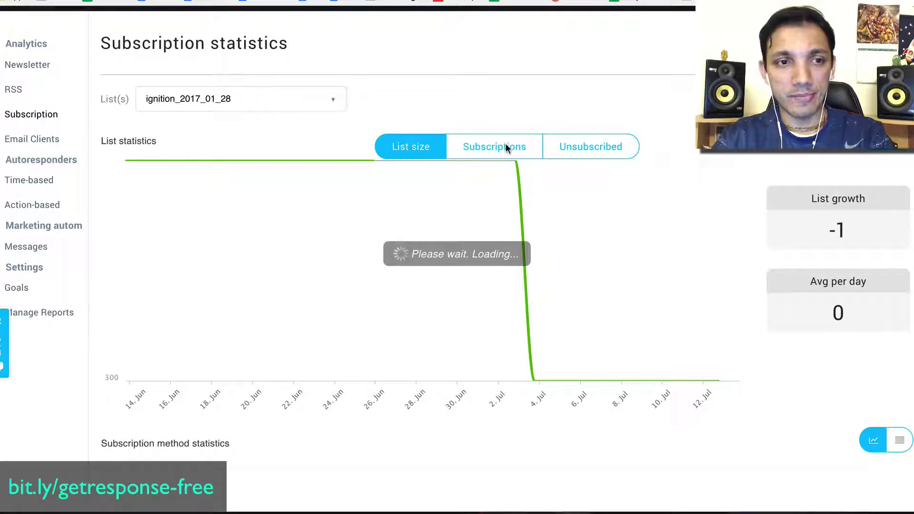
click(254, 100)
click(166, 122)
click(499, 70)
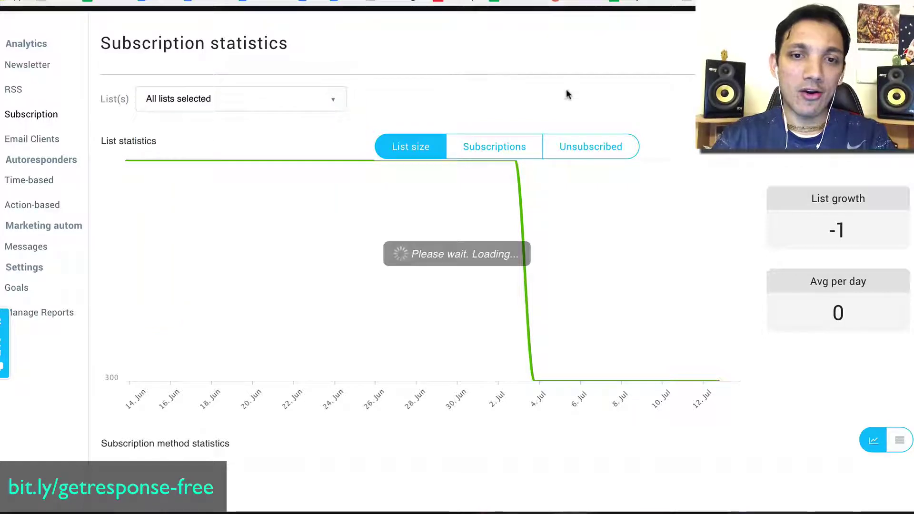
scroll(407, 231, down, 10)
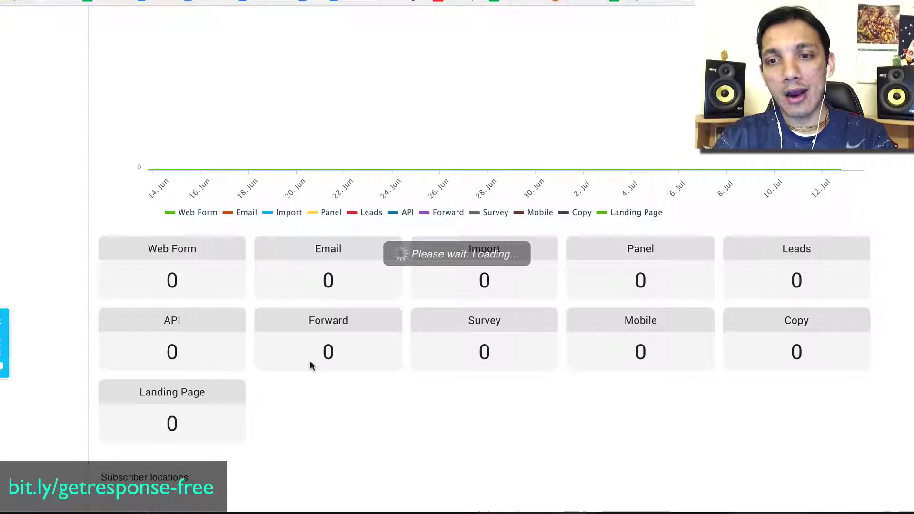
Scroll through the statistics, then go to the Email marketing section.
scroll(508, 277, down, 2)
scroll(534, 241, down, 4)
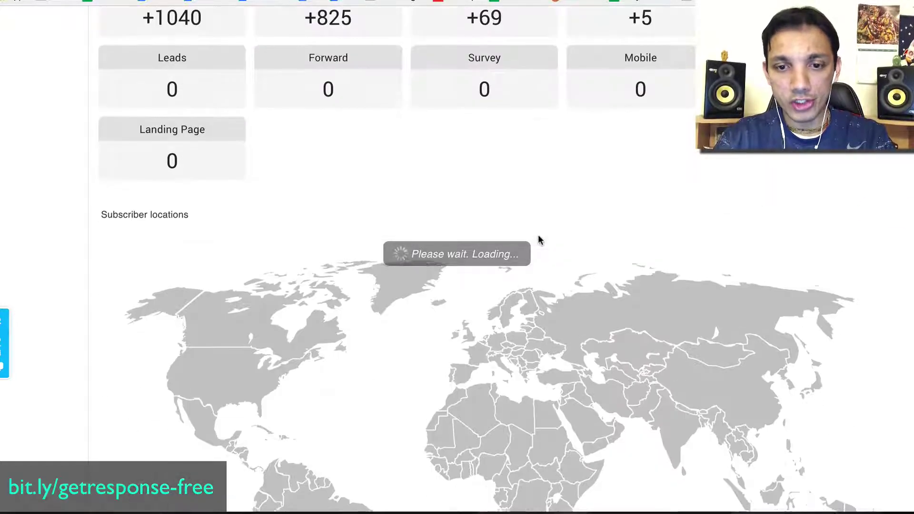
scroll(598, 373, down, 3)
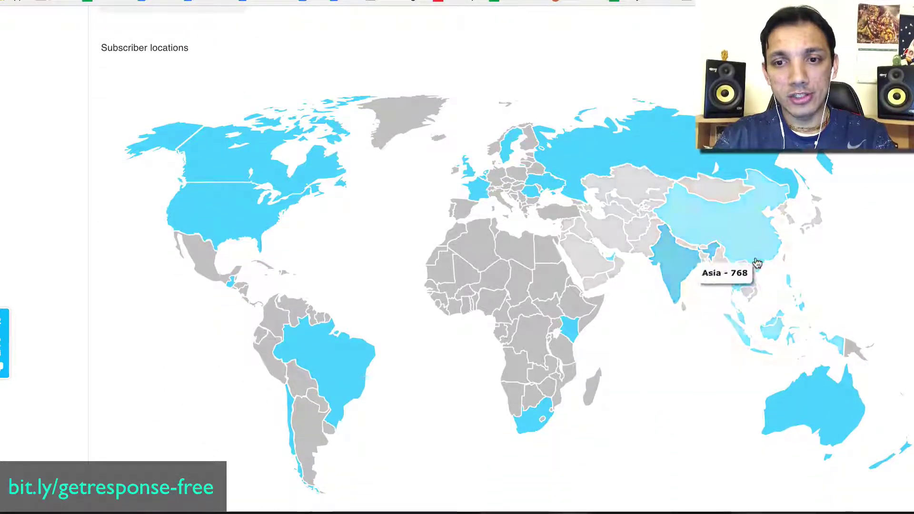
scroll(610, 334, down, 3)
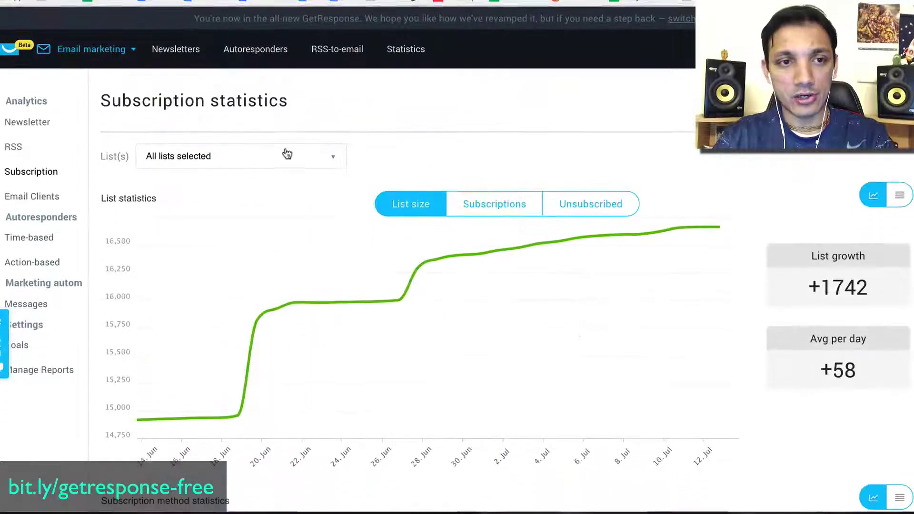
click(91, 48)
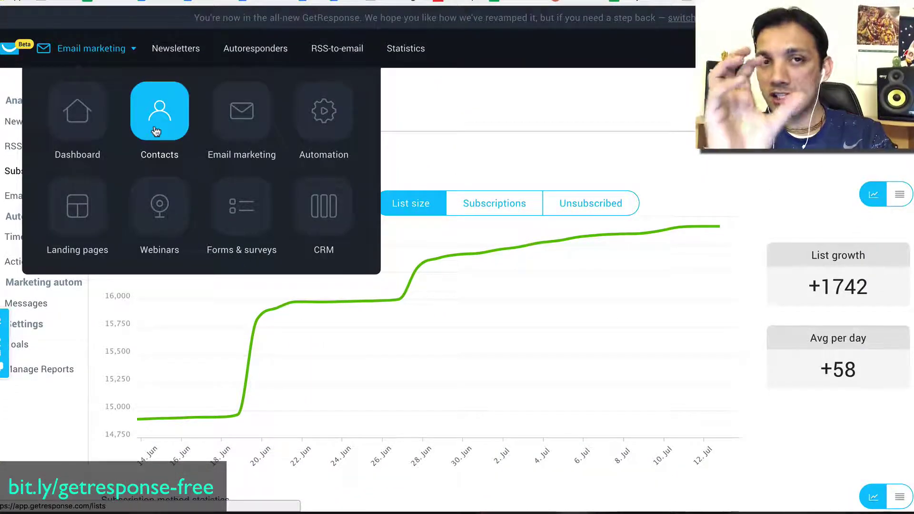
click(227, 128)
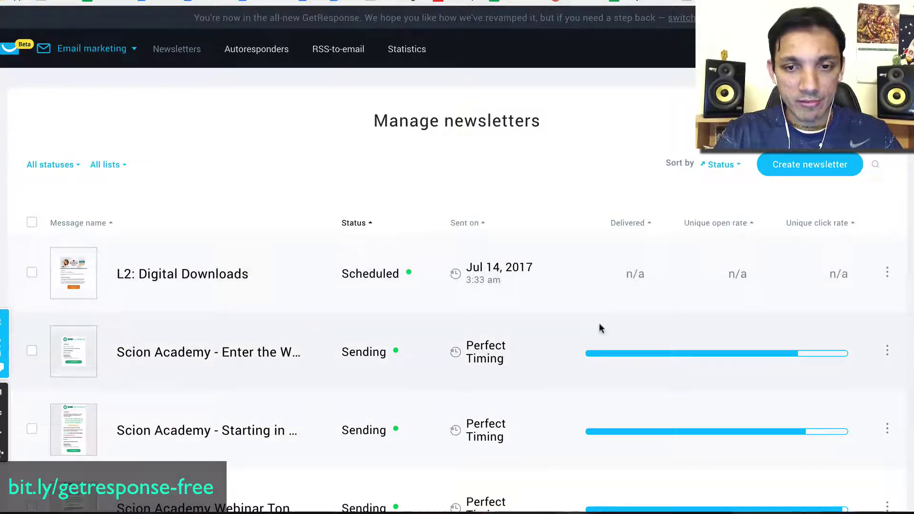
Scroll the Manage newsletters list and view the first newsletter's action menu.
scroll(446, 326, down, 1)
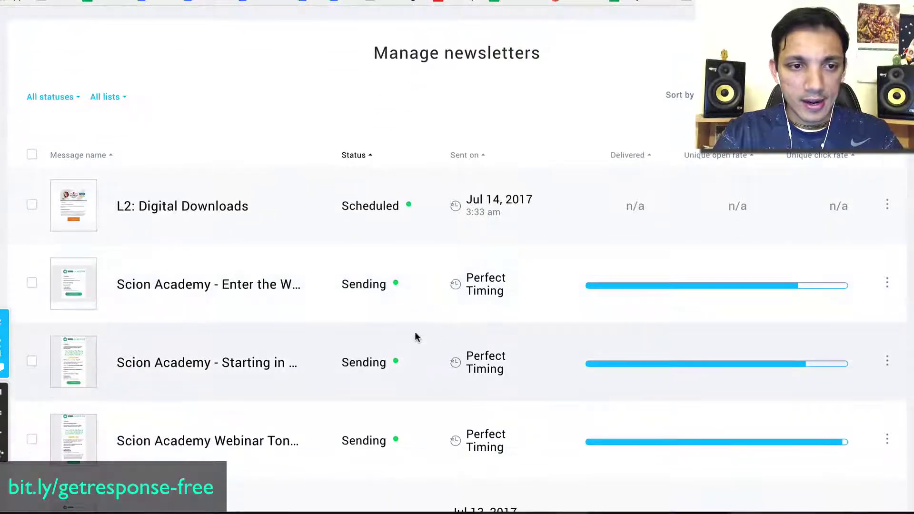
click(887, 205)
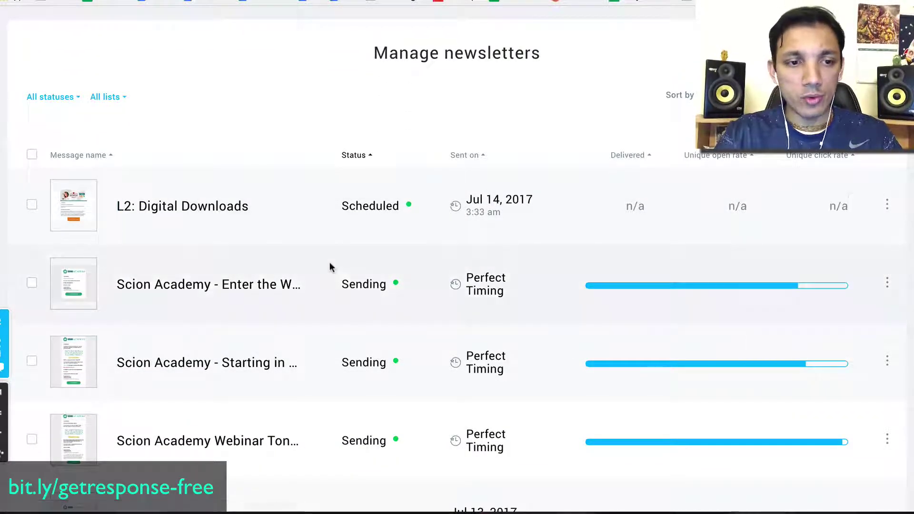
scroll(329, 267, down, 2)
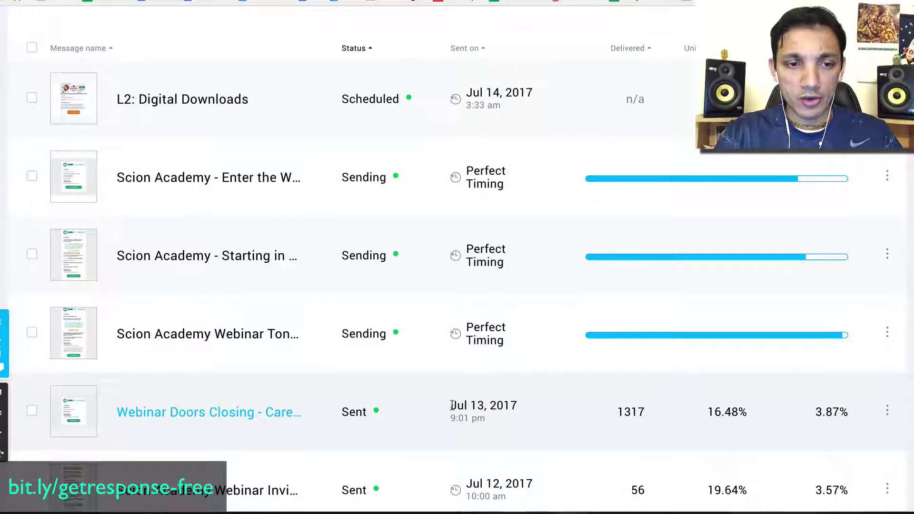
scroll(452, 405, down, 5)
scroll(453, 408, up, 8)
Start a drag-and-drop newsletter with name 'Test' and subject 'Test'.
click(815, 168)
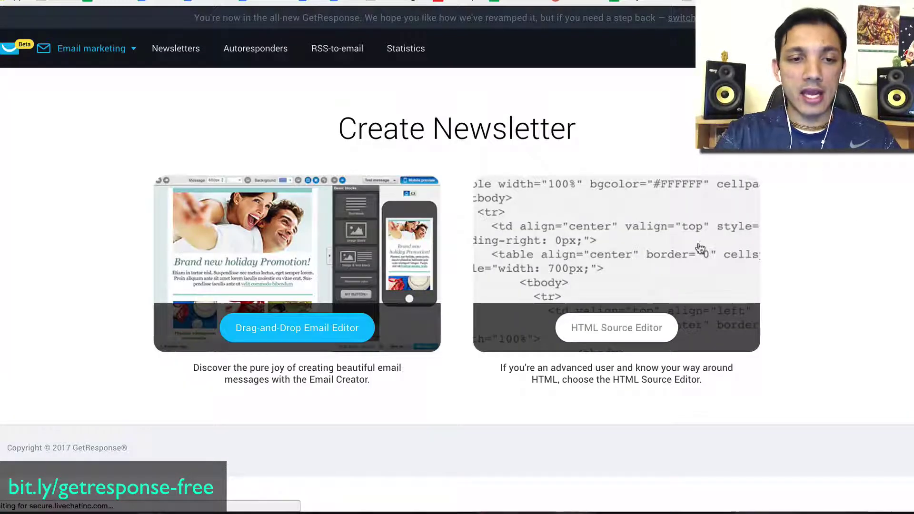
click(303, 329)
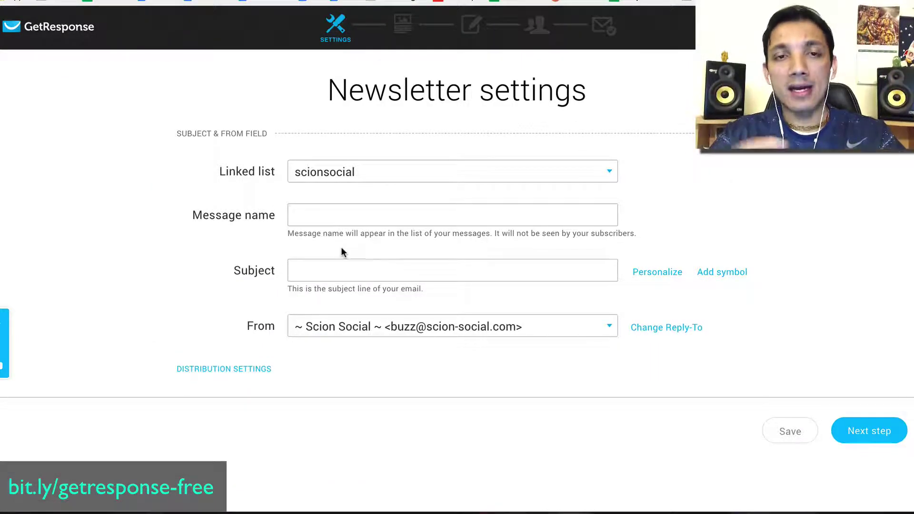
click(328, 210)
text(Test)
key(Tab)
text(Test)
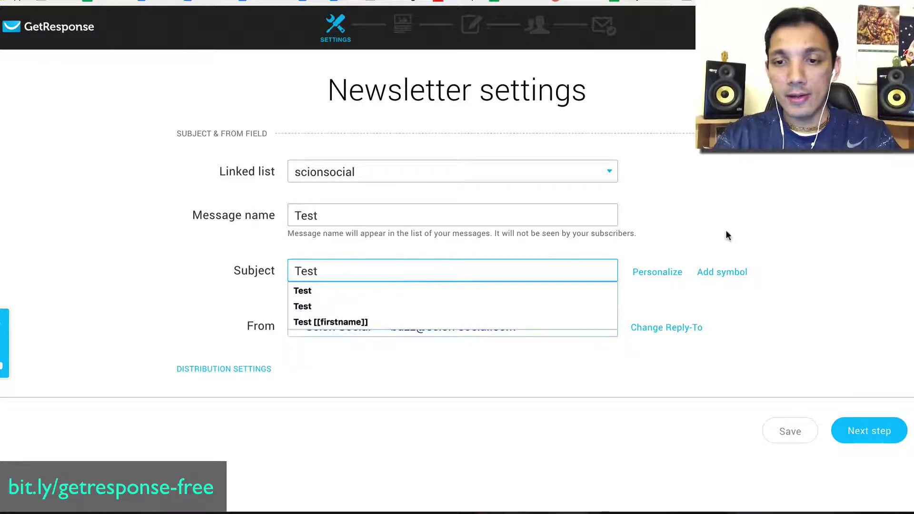
click(726, 235)
Move to the template step and use the New Robotics template.
click(884, 429)
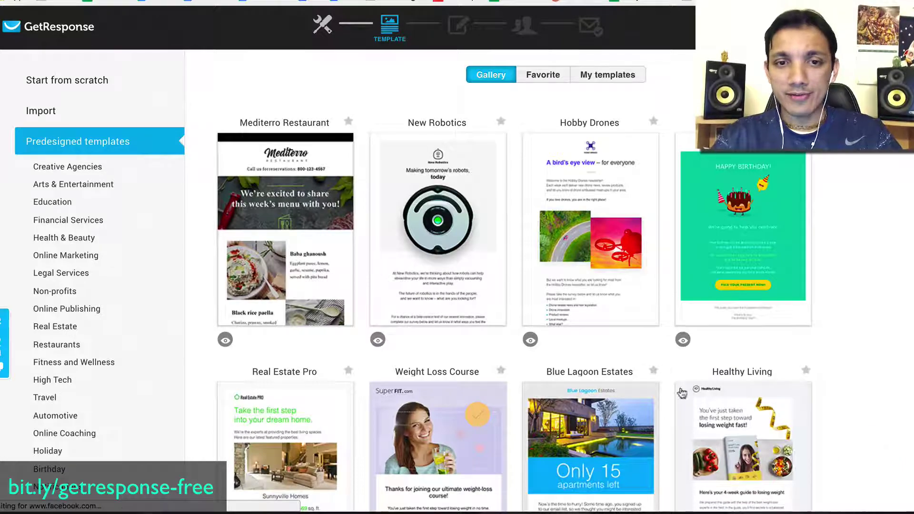
scroll(646, 272, down, 5)
scroll(647, 274, down, 1)
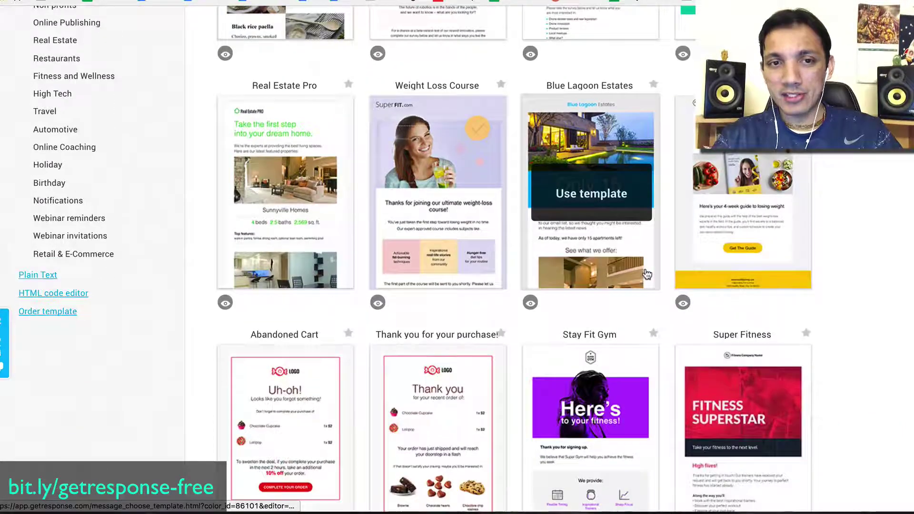
scroll(619, 238, up, 4)
click(440, 119)
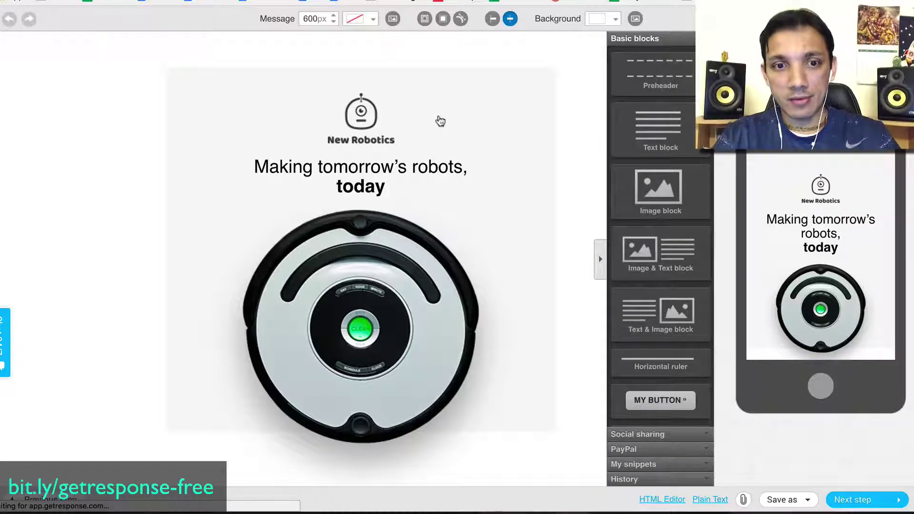
Add an Image block beside the future-of-robotics paragraph and select the robot image.
scroll(398, 207, down, 10)
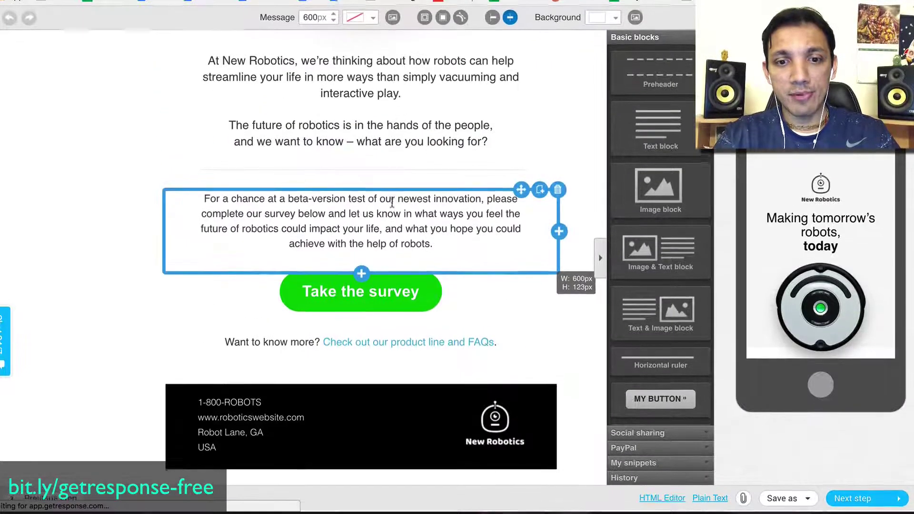
scroll(392, 204, up, 10)
drag(677, 185, 388, 401)
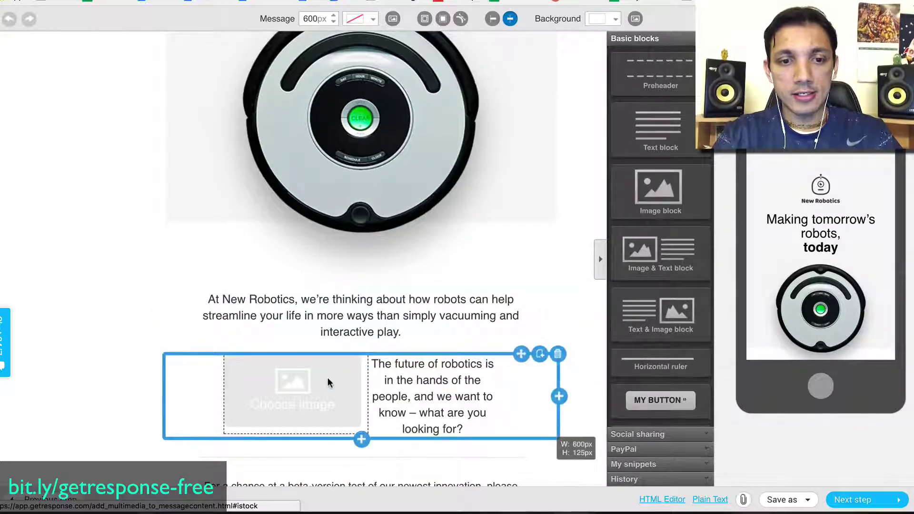
click(328, 377)
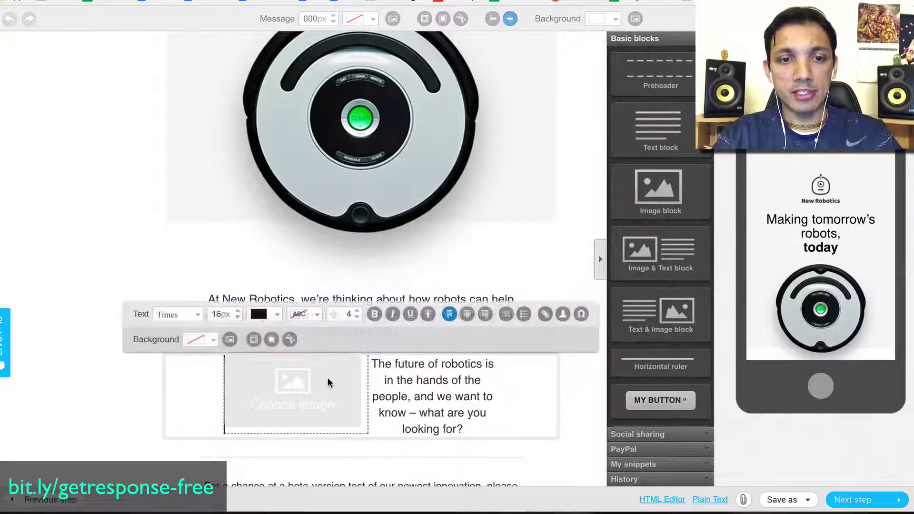
click(286, 375)
click(347, 267)
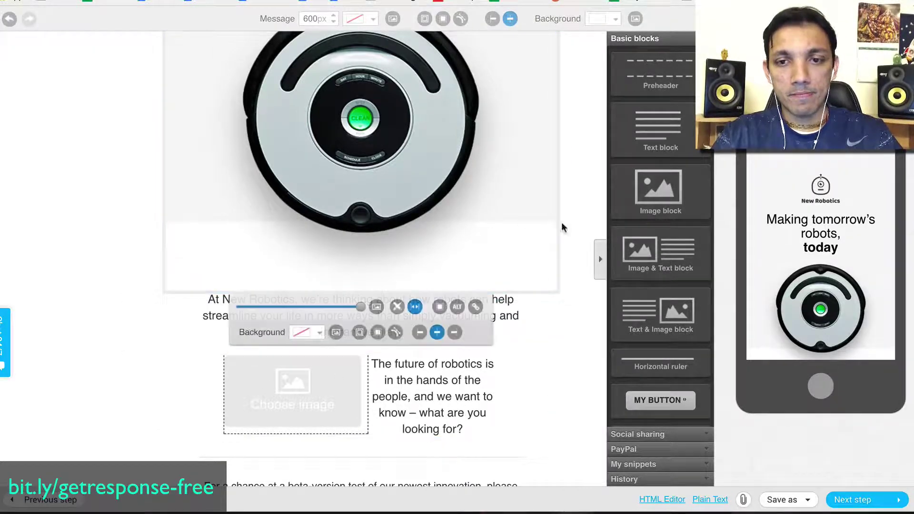
Rotate the mobile preview to landscape and proceed to the next step.
scroll(834, 190, down, 5)
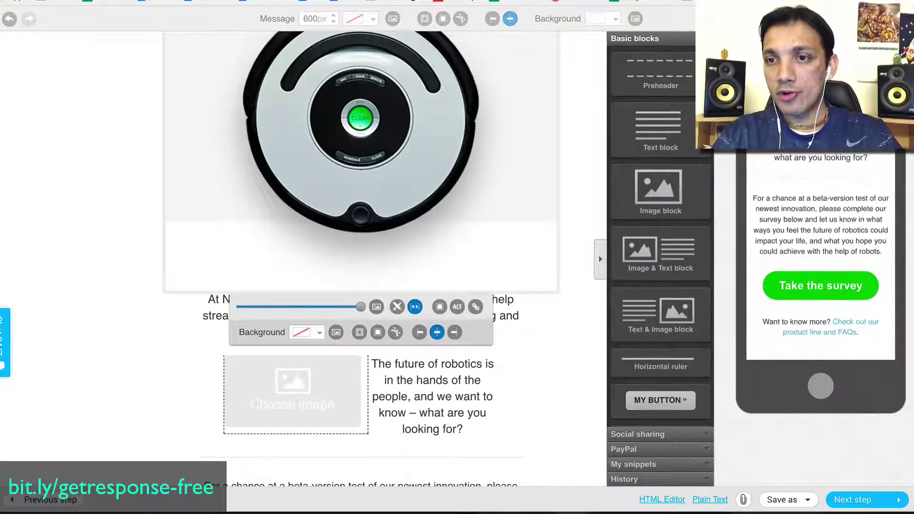
click(801, 243)
right_click(721, 257)
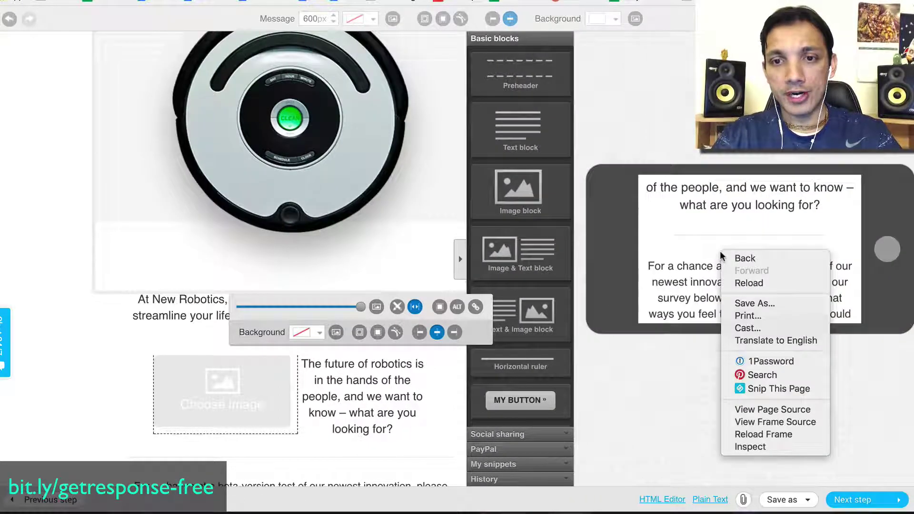
click(700, 219)
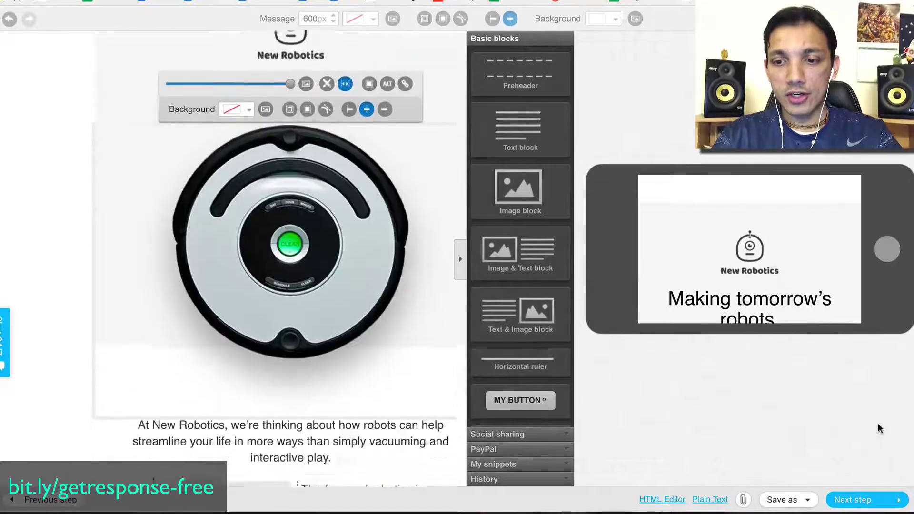
click(866, 500)
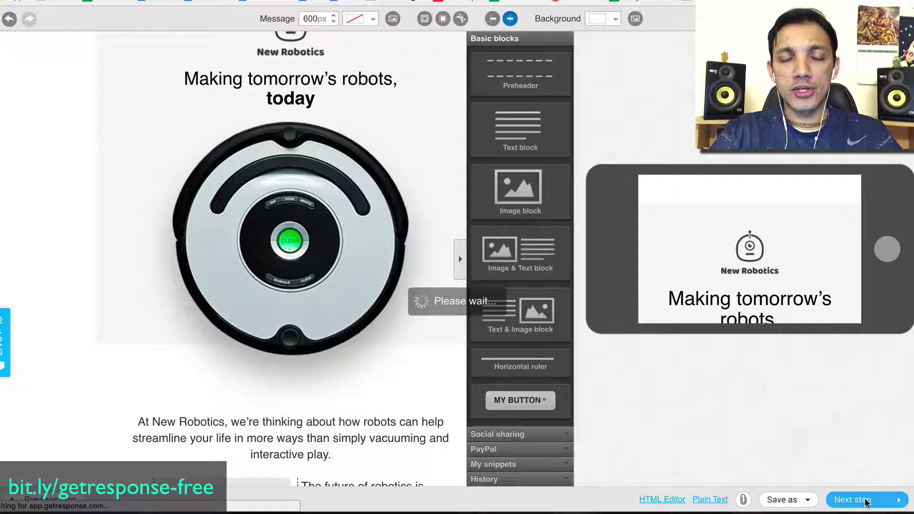
Scroll the Recipients page to confirm 1332 subscribers from the checked lists.
scroll(659, 270, down, 5)
scroll(847, 286, down, 4)
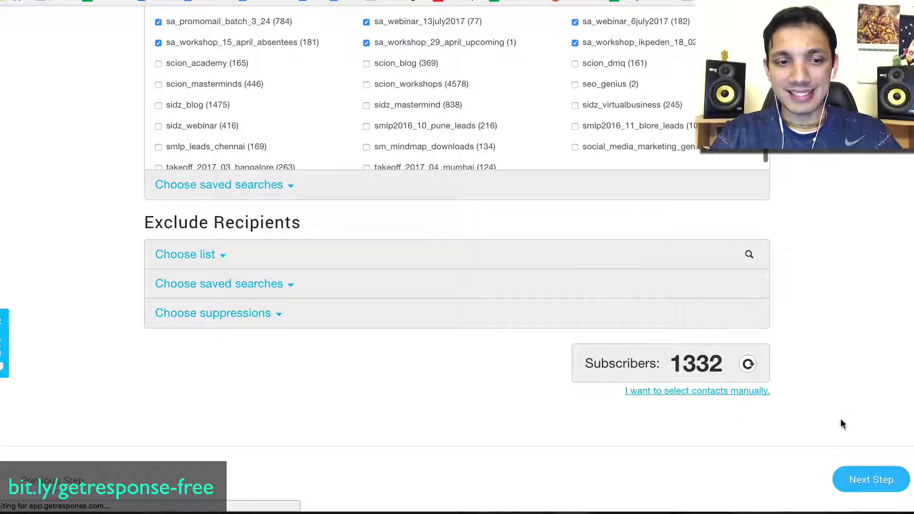
scroll(841, 424, up, 4)
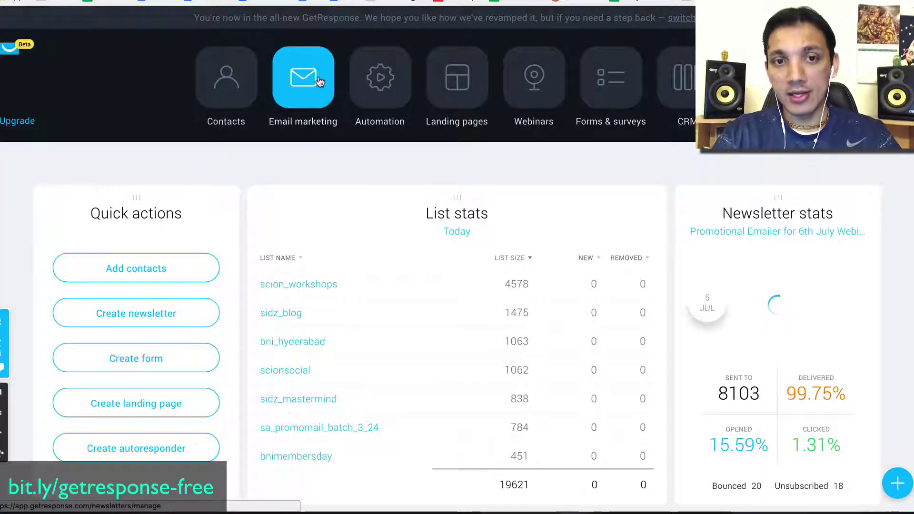
From the Automation section, start your first workflow.
click(378, 78)
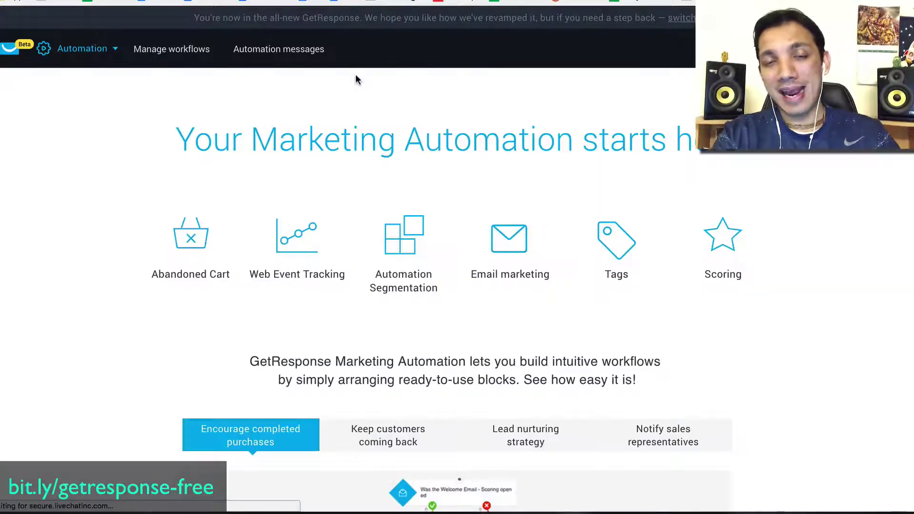
scroll(473, 221, down, 6)
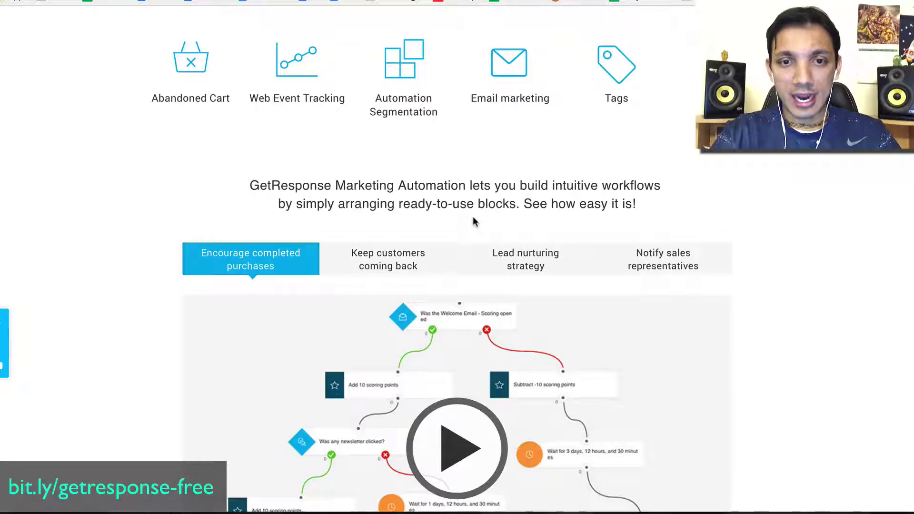
scroll(472, 216, down, 9)
click(461, 147)
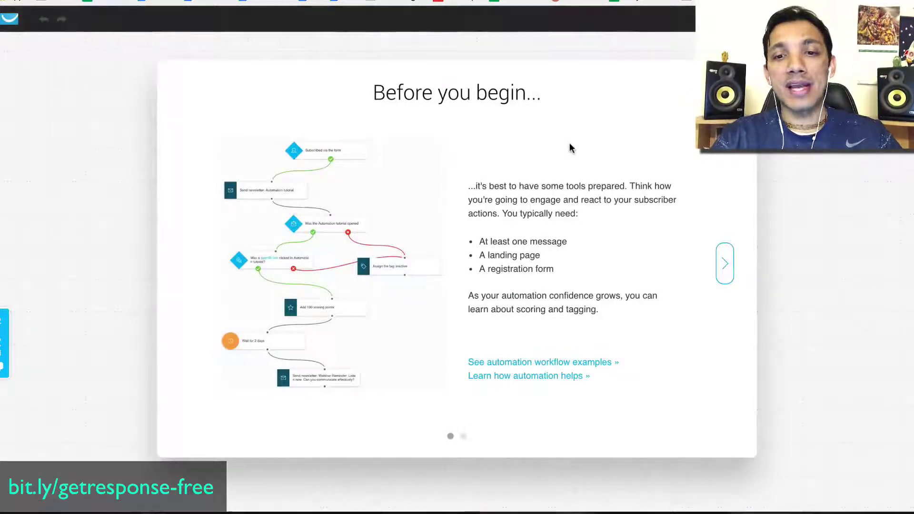
Dismiss the workflow introduction and choose the Subscribes trigger.
click(728, 256)
click(723, 259)
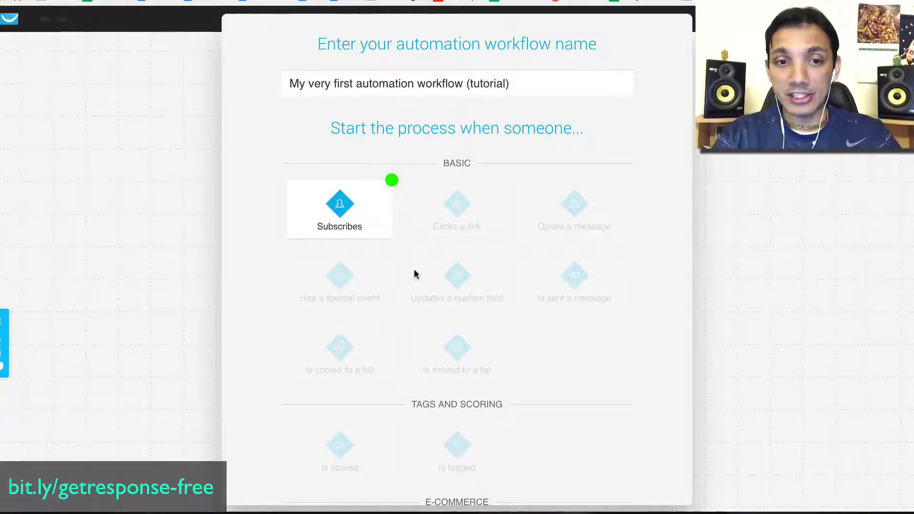
click(339, 215)
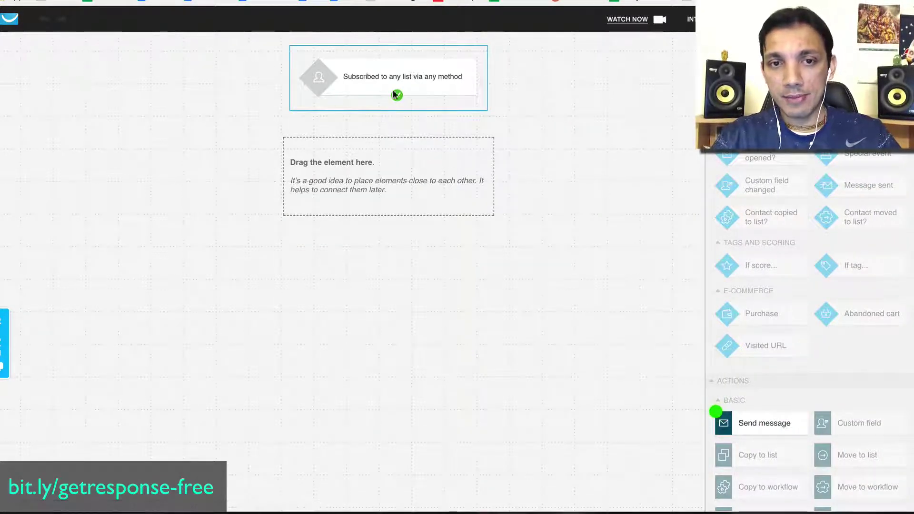
Add a Send message action linked to the trigger, sending the Tutorial message.
drag(783, 425, 402, 143)
drag(397, 95, 402, 163)
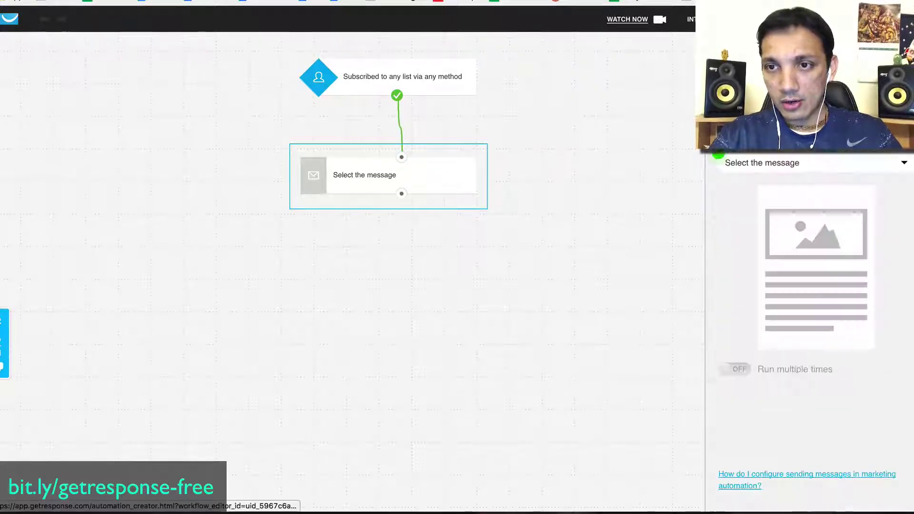
click(775, 162)
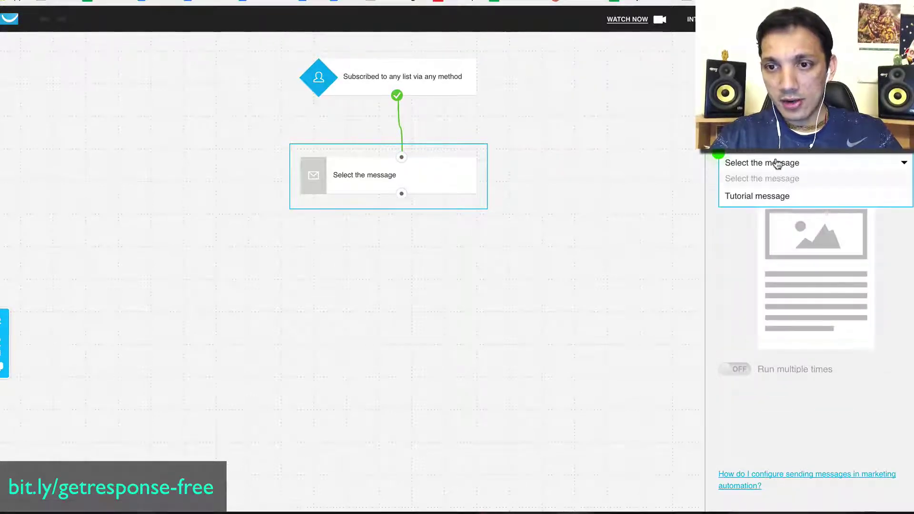
click(774, 196)
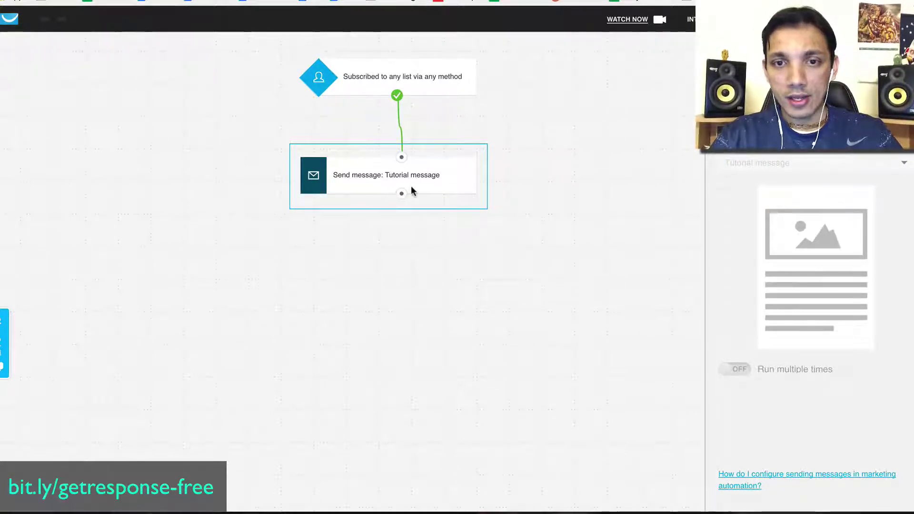
click(781, 143)
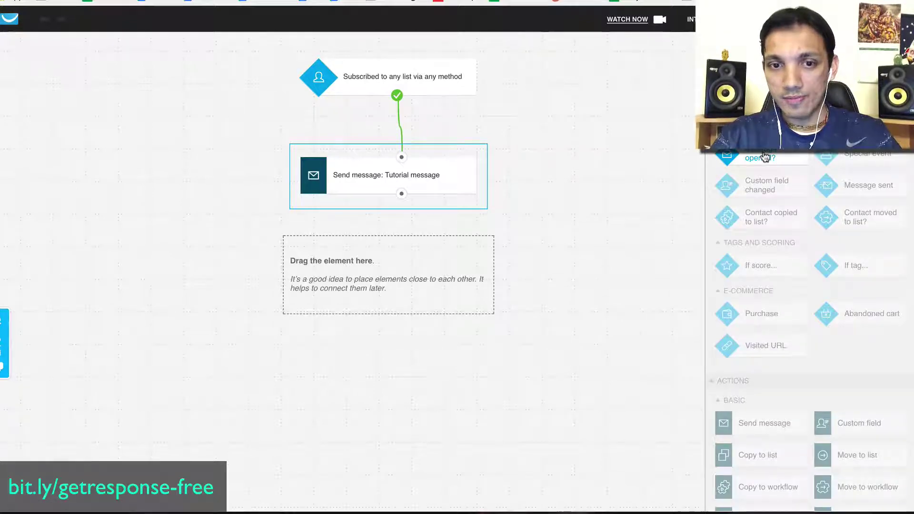
Add a message-opened condition after the send step and link its opened branch to a link-clicked condition.
drag(659, 202, 414, 270)
drag(402, 194, 398, 256)
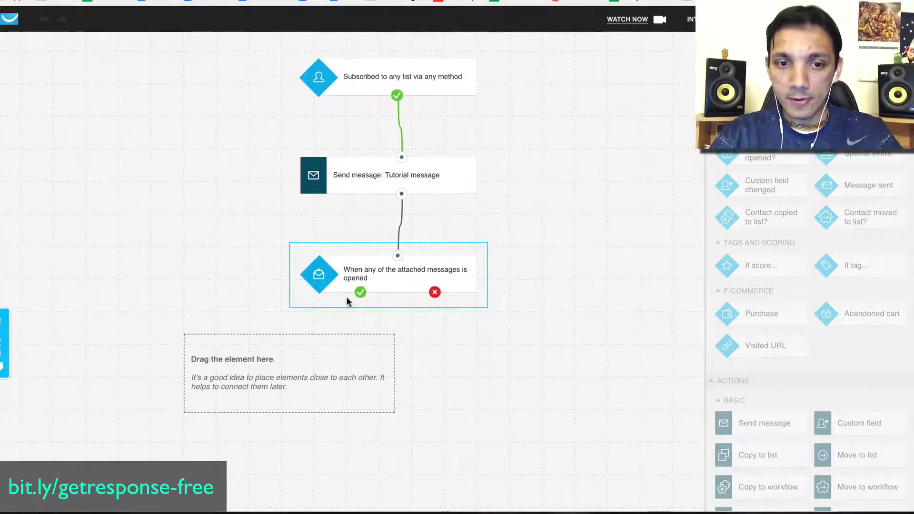
drag(762, 138, 267, 381)
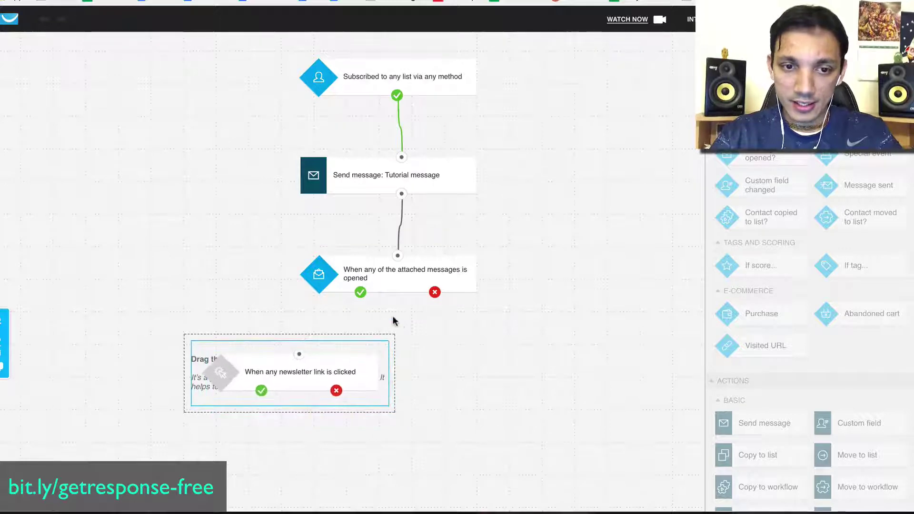
drag(361, 291, 299, 354)
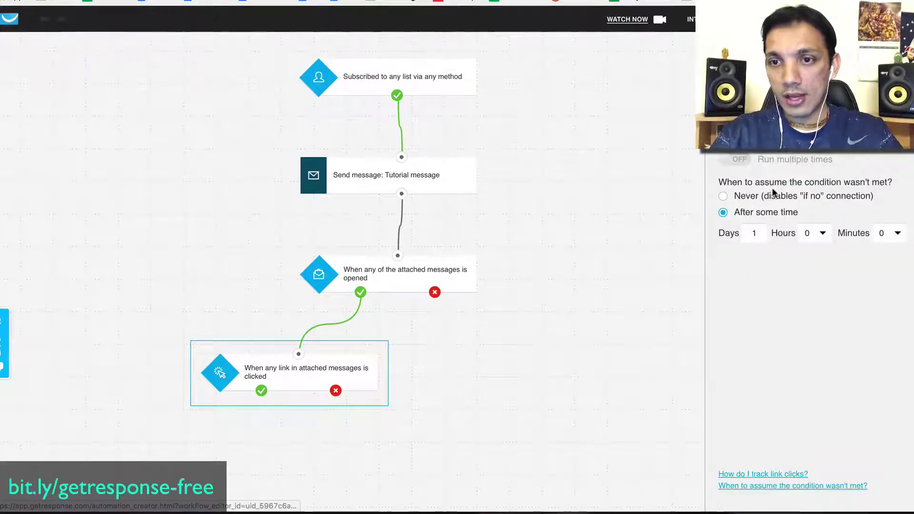
Set the link-click condition's timeout to Never.
click(781, 142)
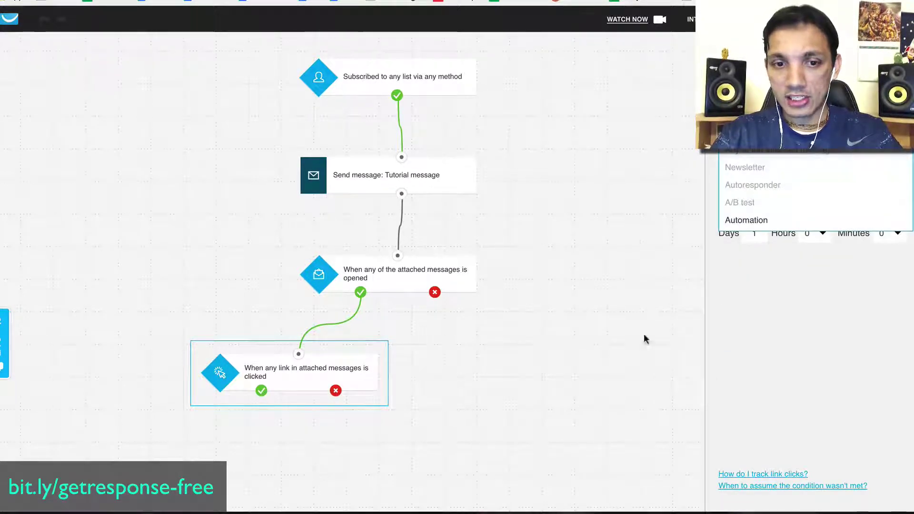
click(310, 373)
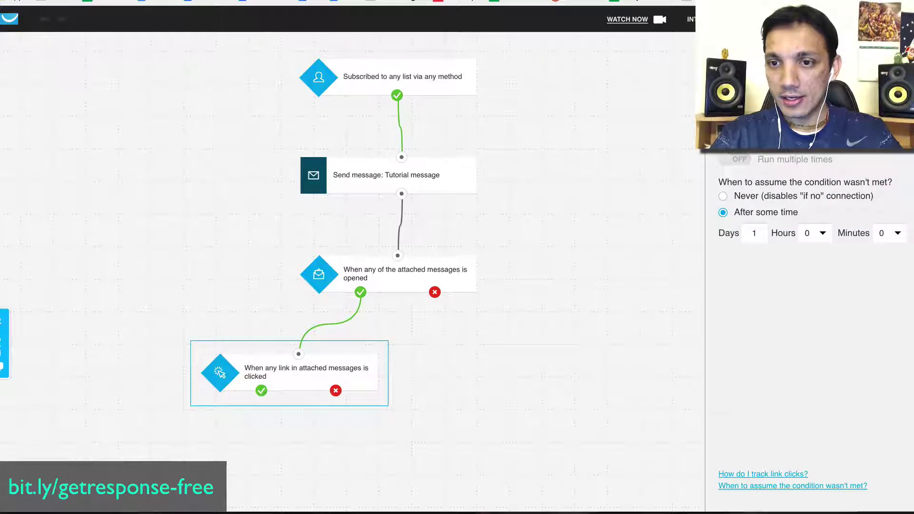
click(724, 197)
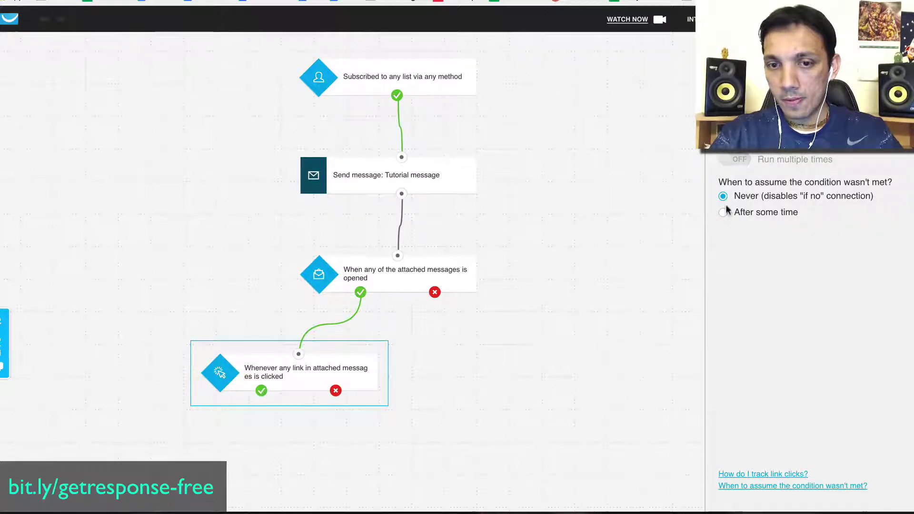
click(722, 214)
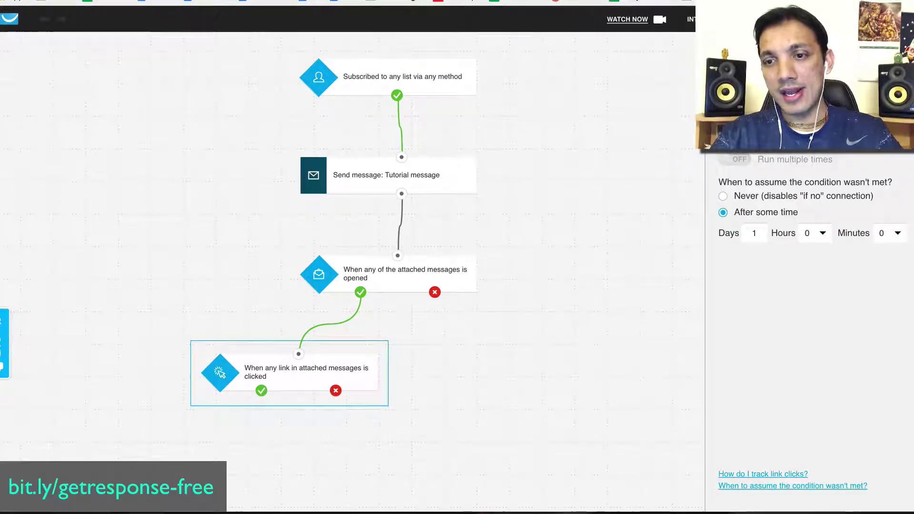
click(745, 198)
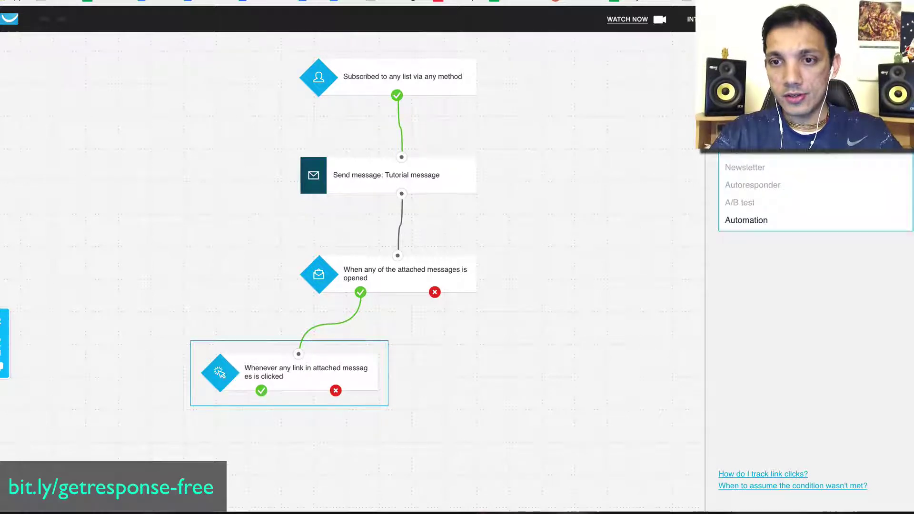
click(742, 222)
click(748, 162)
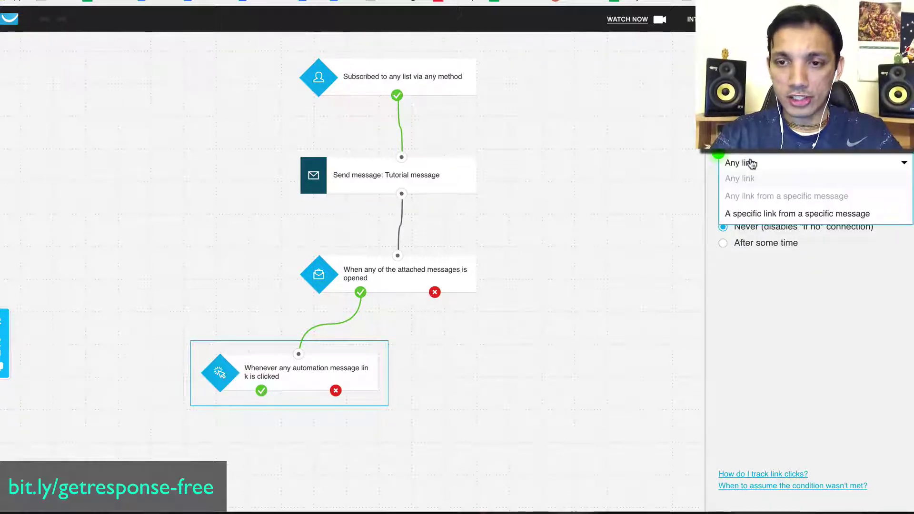
click(754, 213)
click(819, 208)
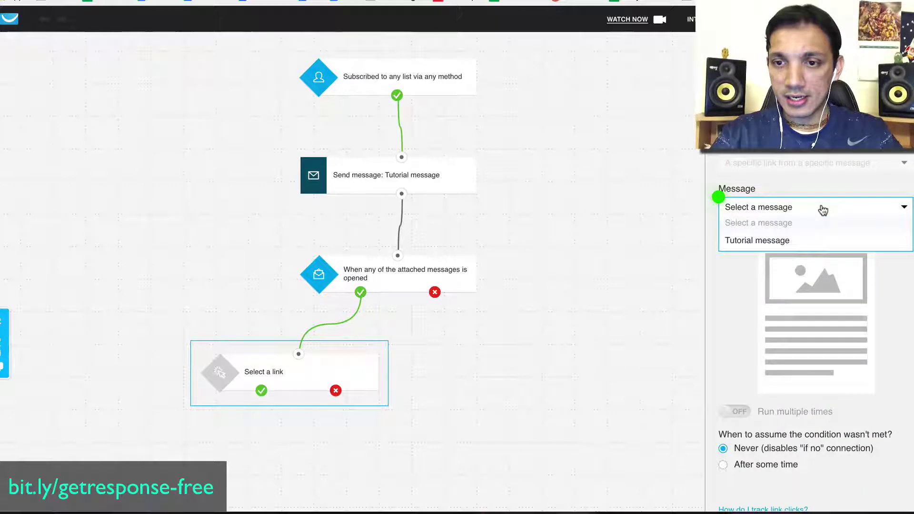
click(736, 243)
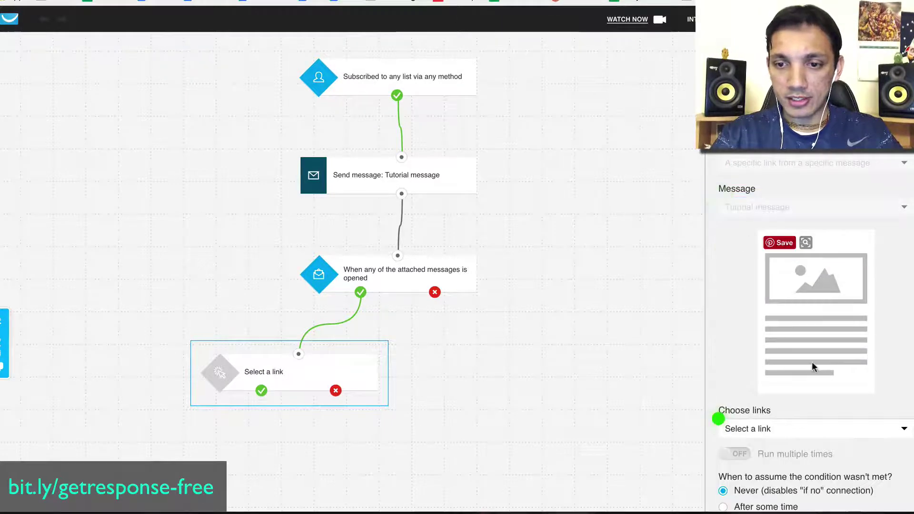
click(782, 429)
click(786, 464)
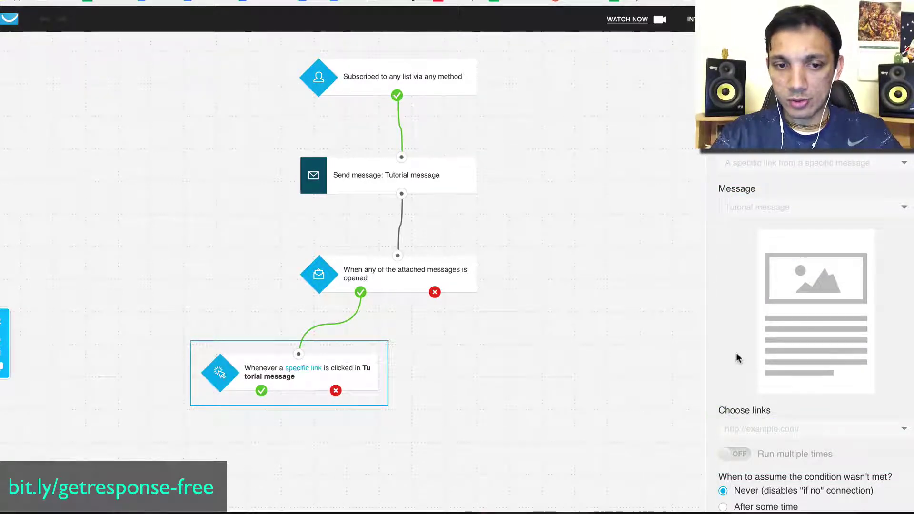
scroll(742, 366, down, 2)
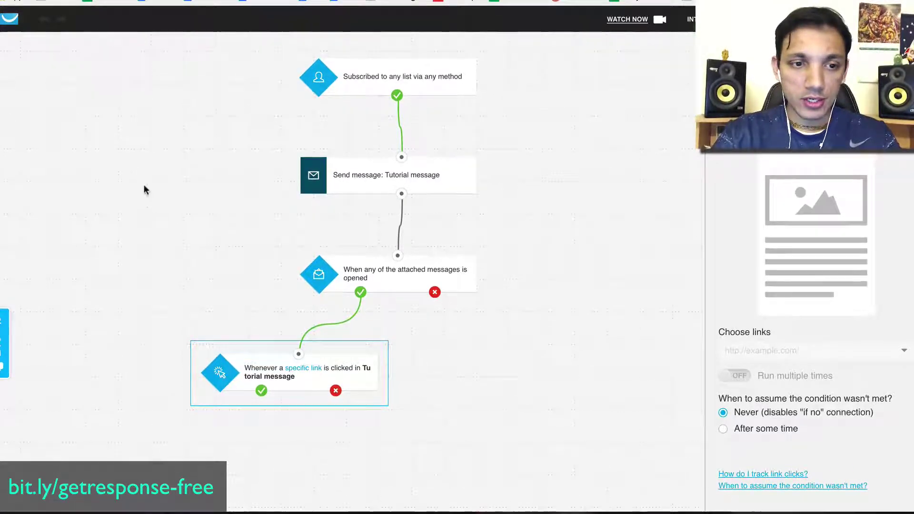
click(36, 27)
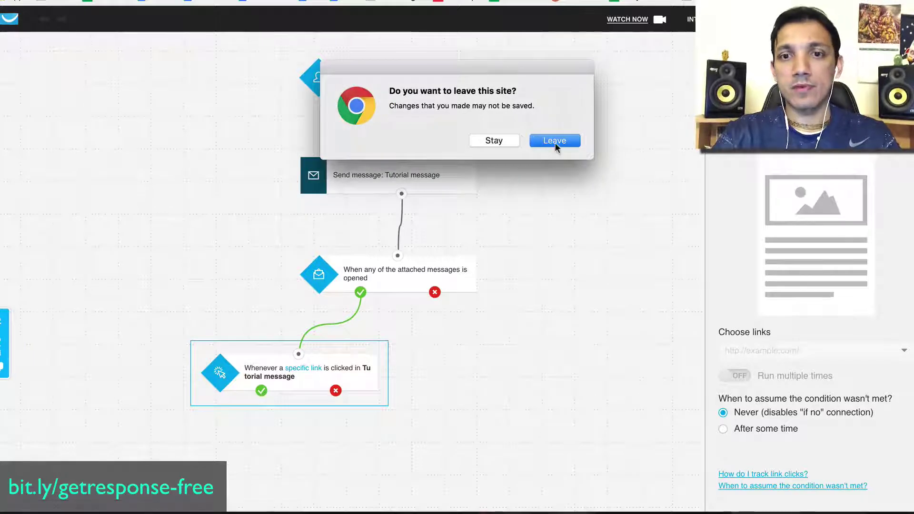
Discard the unsaved workflow and open the Landing pages section from the dashboard.
click(555, 142)
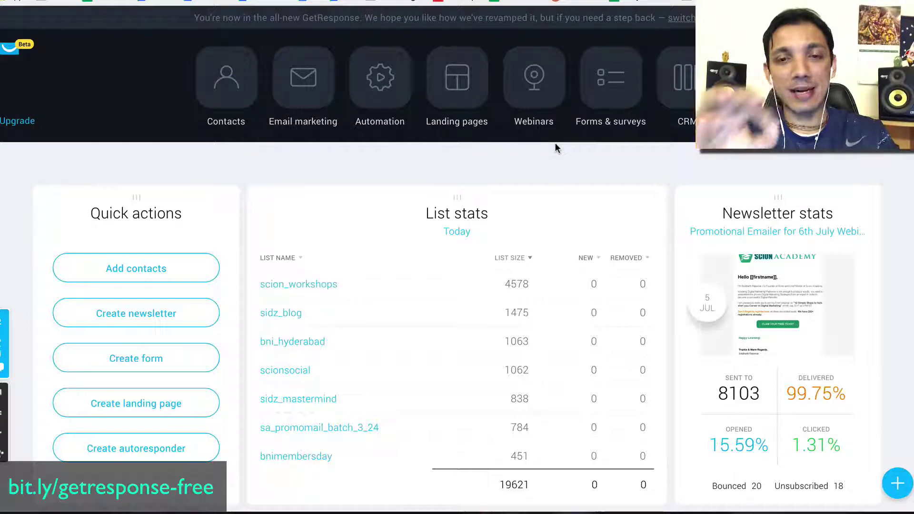
click(465, 85)
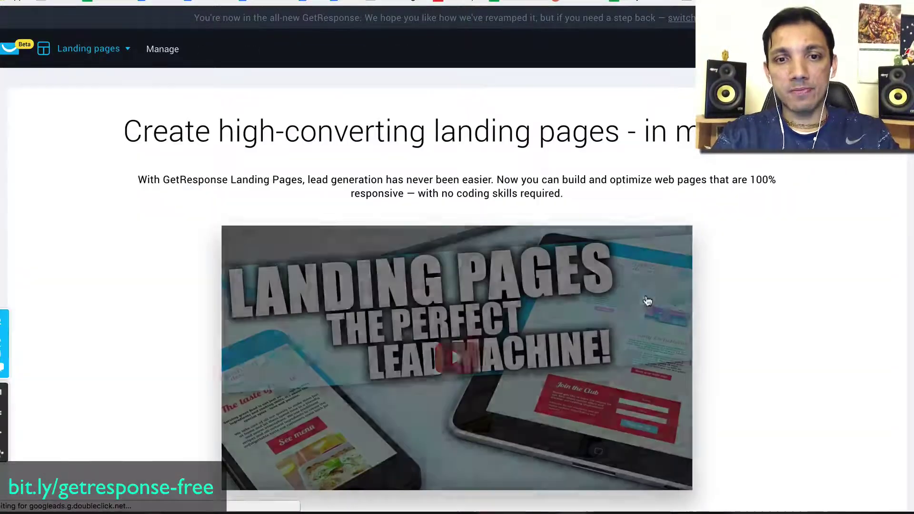
Start a new landing page and filter the templates to Opt-in Pages, then Webinar Pages.
scroll(647, 301, down, 5)
scroll(647, 301, down, 3)
click(519, 268)
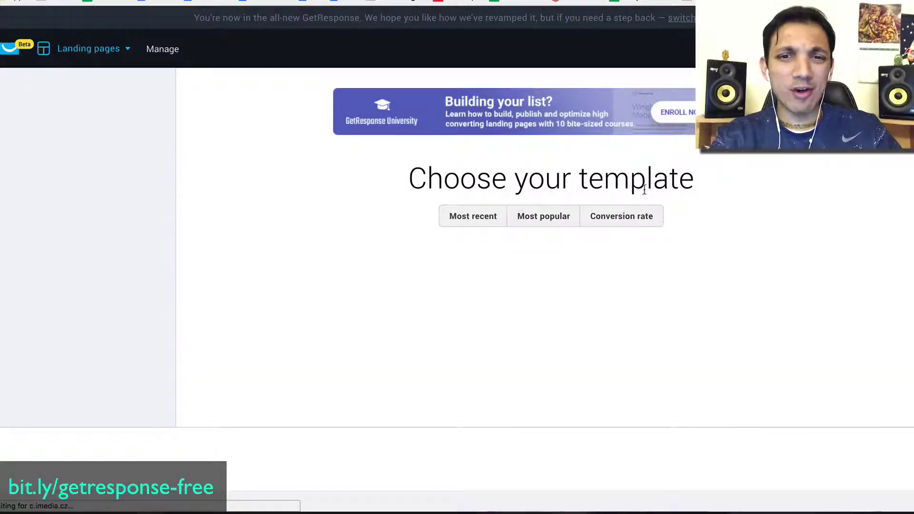
scroll(355, 324, down, 3)
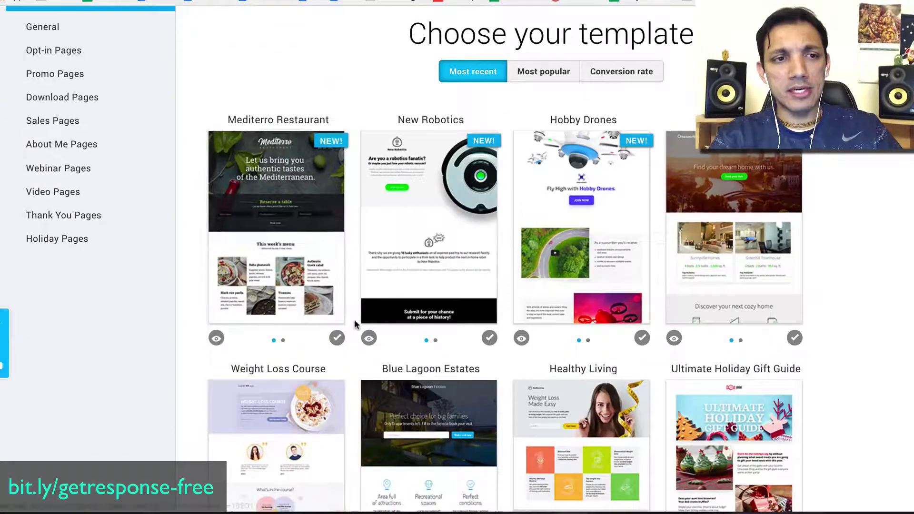
scroll(355, 323, down, 2)
scroll(84, 127, up, 5)
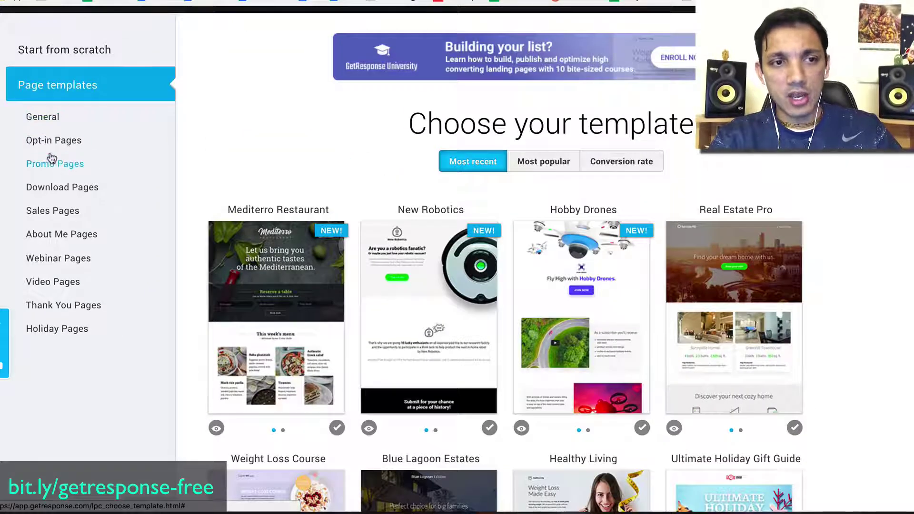
click(57, 140)
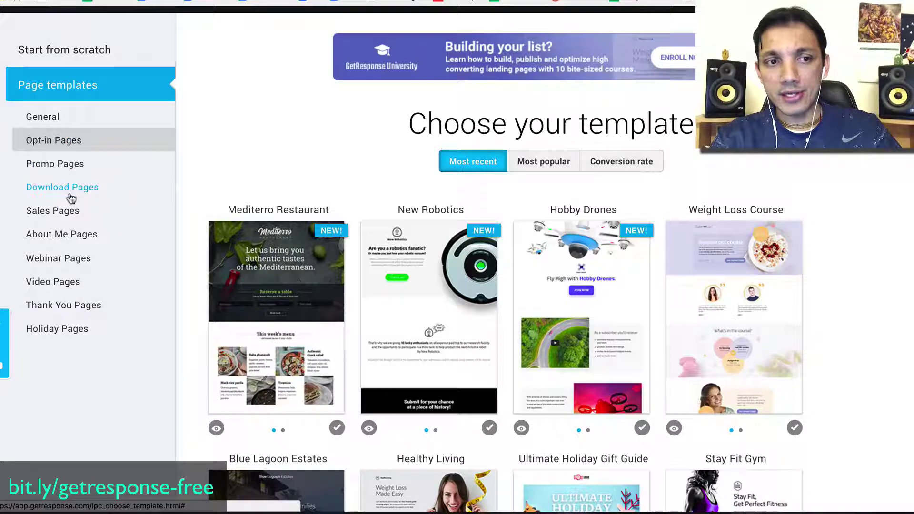
click(67, 259)
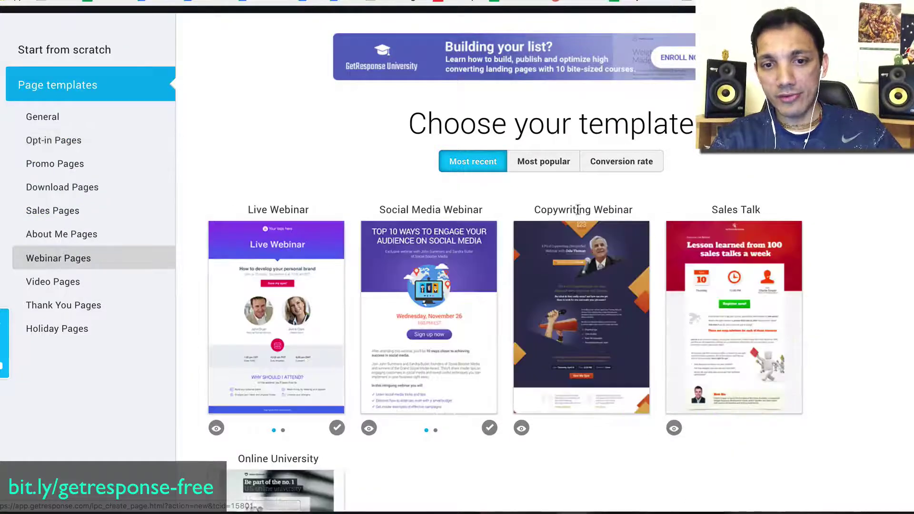
scroll(509, 211, down, 2)
scroll(479, 303, down, 4)
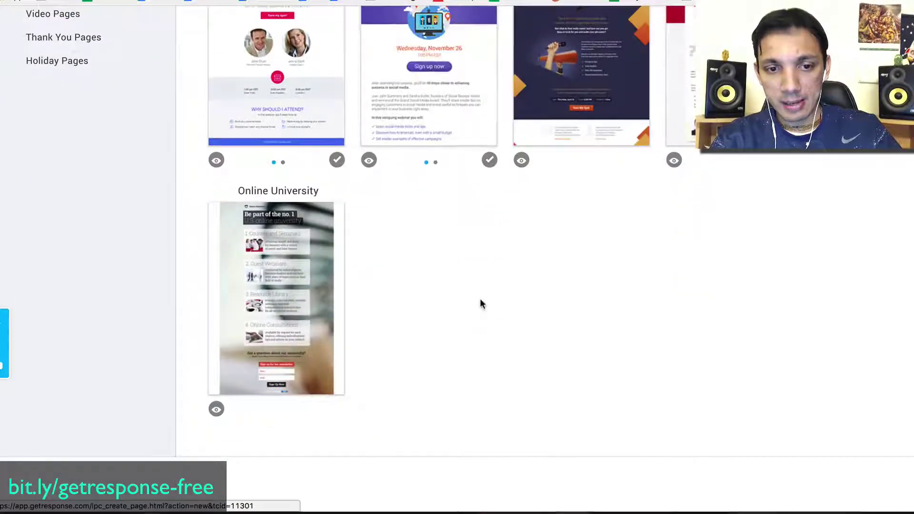
scroll(480, 303, up, 6)
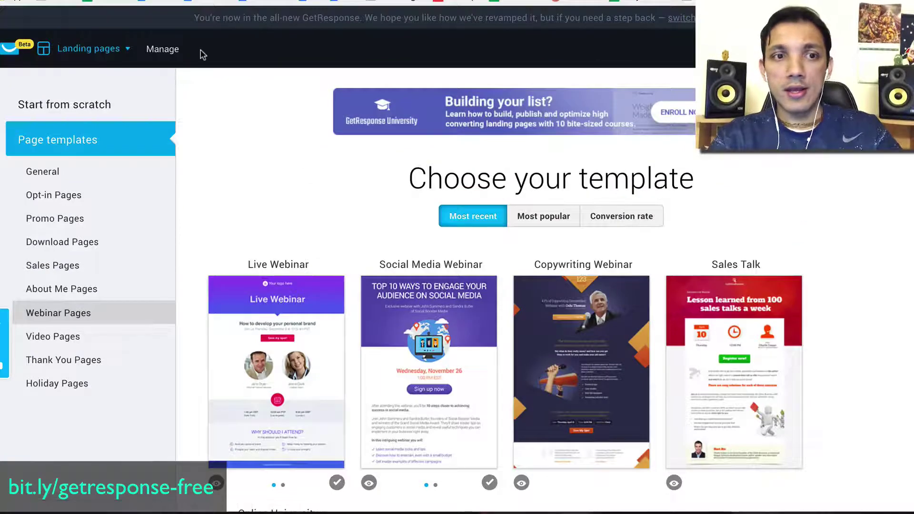
click(89, 48)
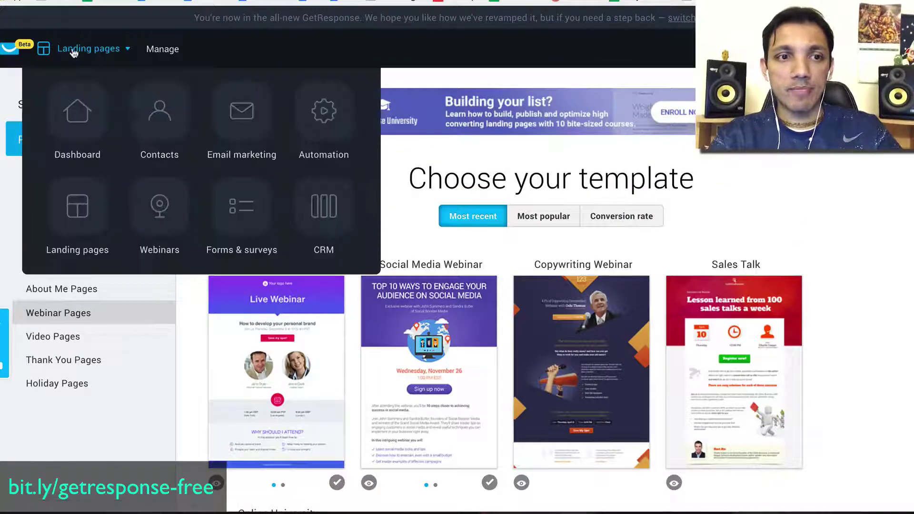
Create a new webinar in the Webinars section and select its webinar URL.
click(160, 210)
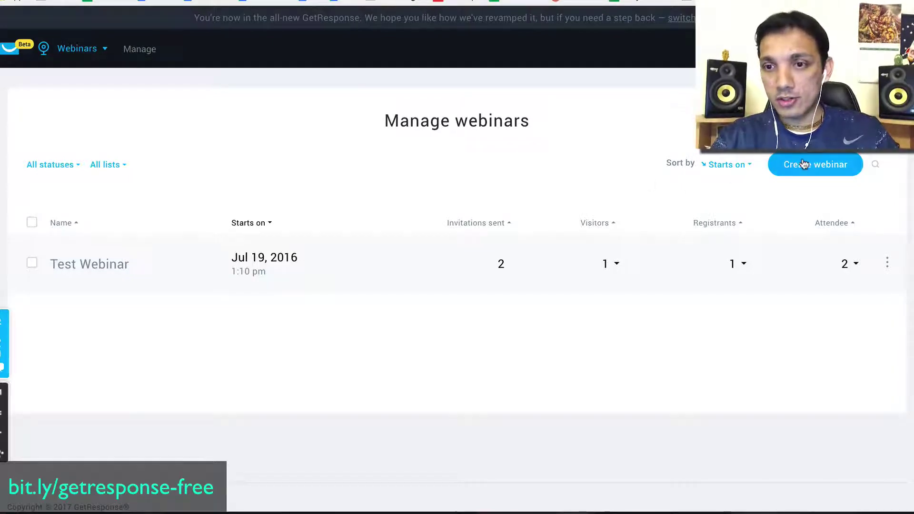
click(804, 165)
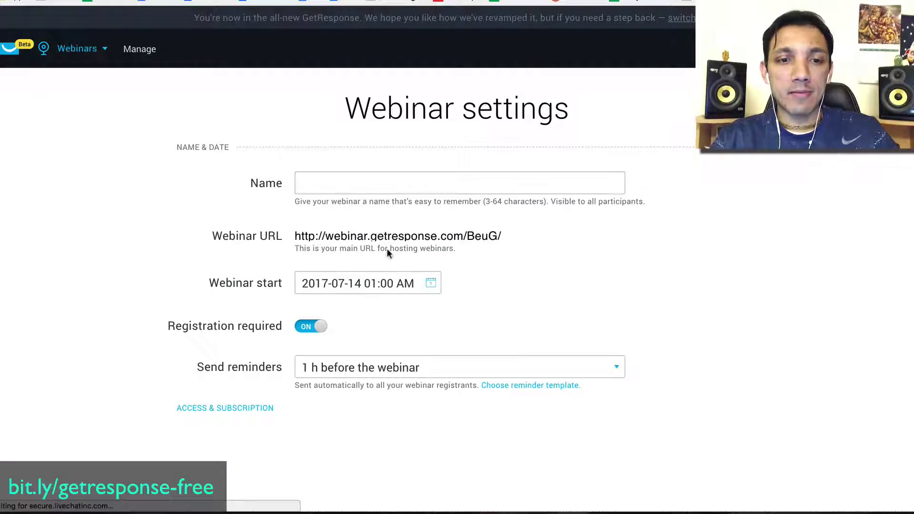
triple_click(325, 237)
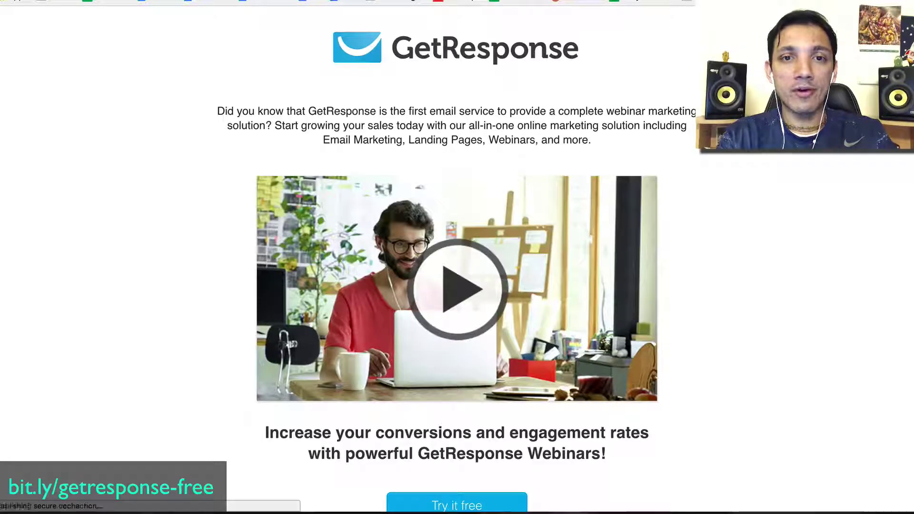
scroll(518, 426, down, 3)
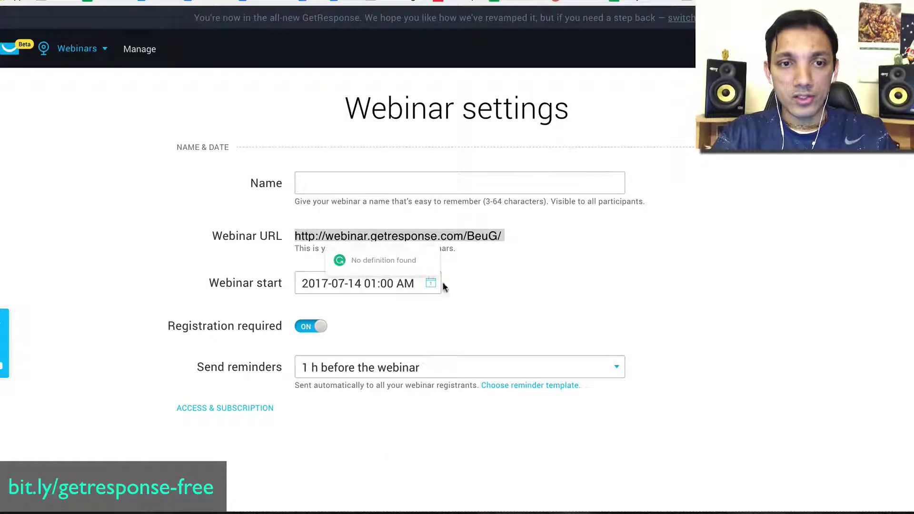
click(62, 45)
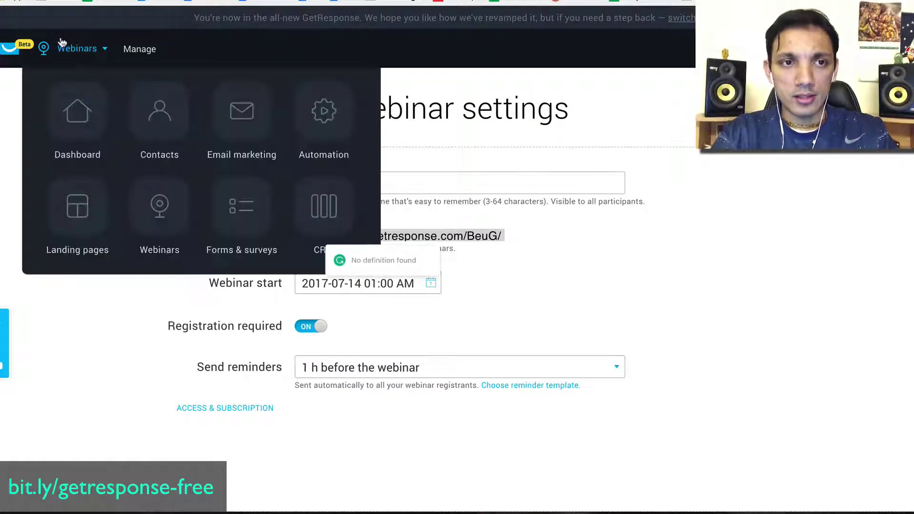
Browse the Forms & surveys list, then switch to the CRM section.
click(253, 221)
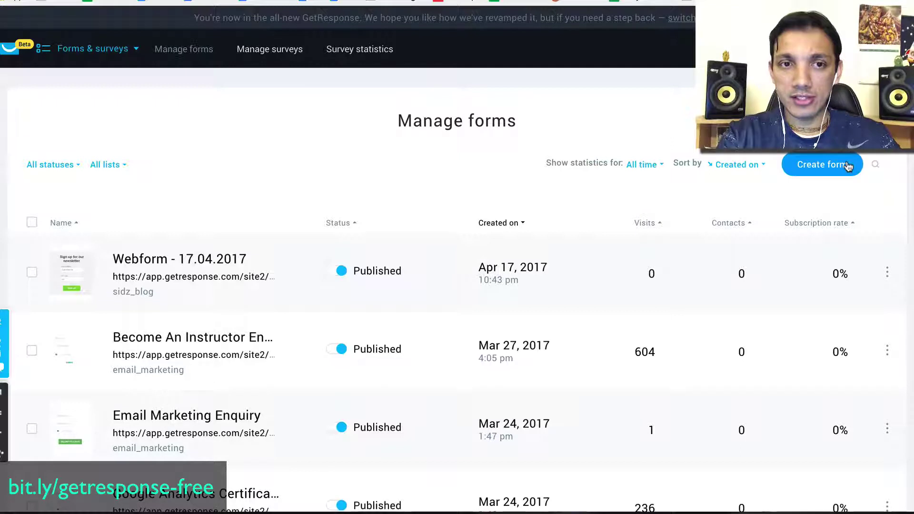
click(88, 47)
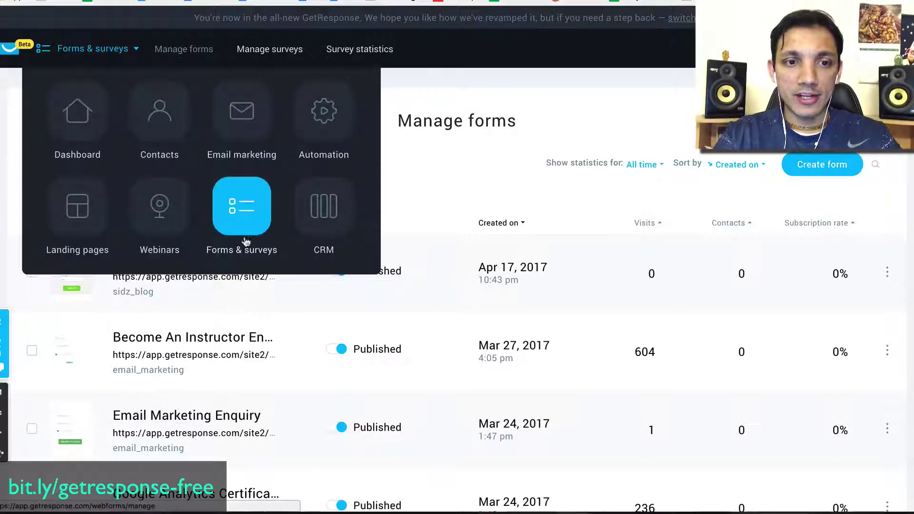
click(324, 216)
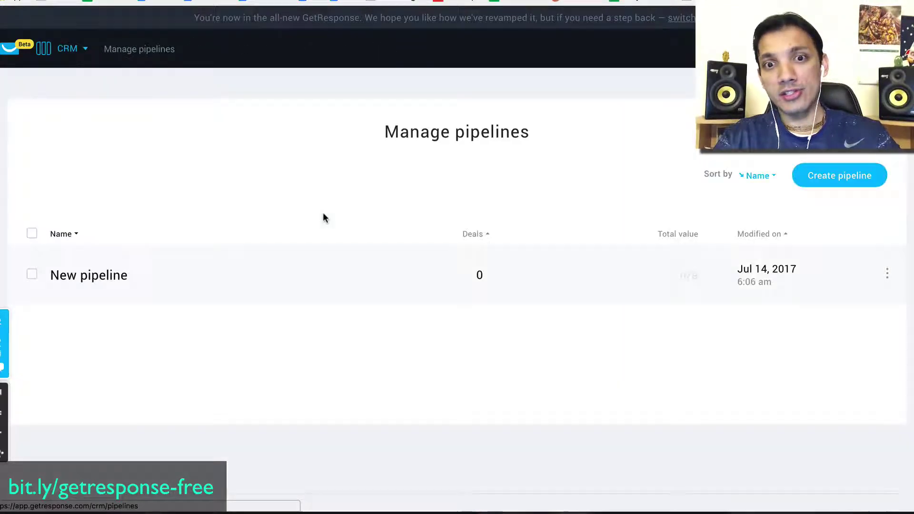